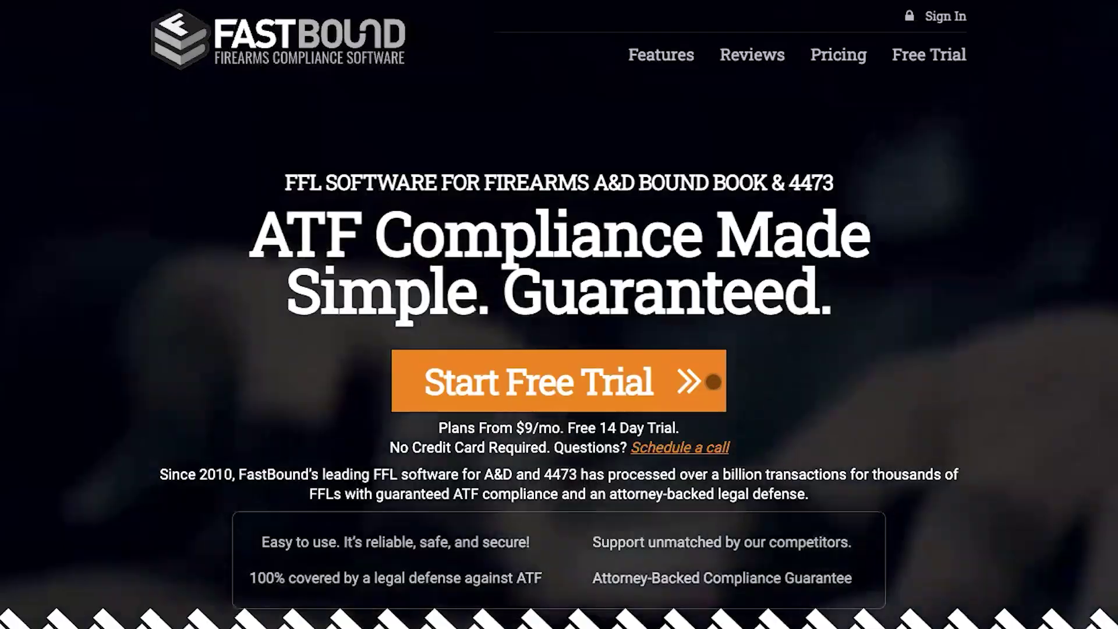
Register for a FastBound free trial with the user's e-mail address
{"action": "left_click", "coordinate": [713, 382]}
{"action": "left_click", "coordinate": [519, 390]}
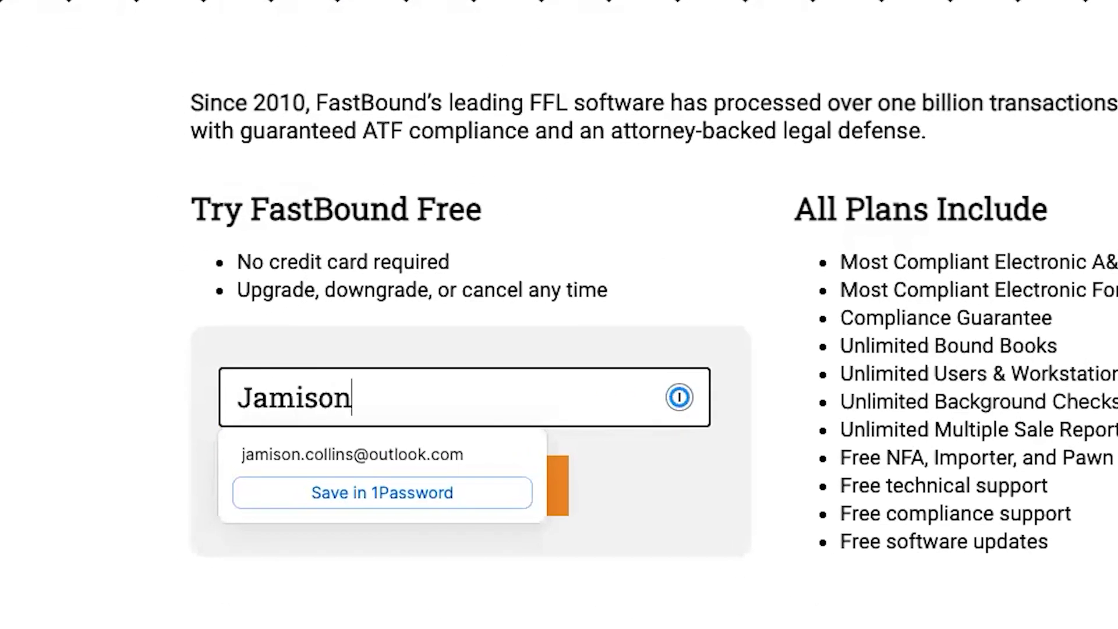
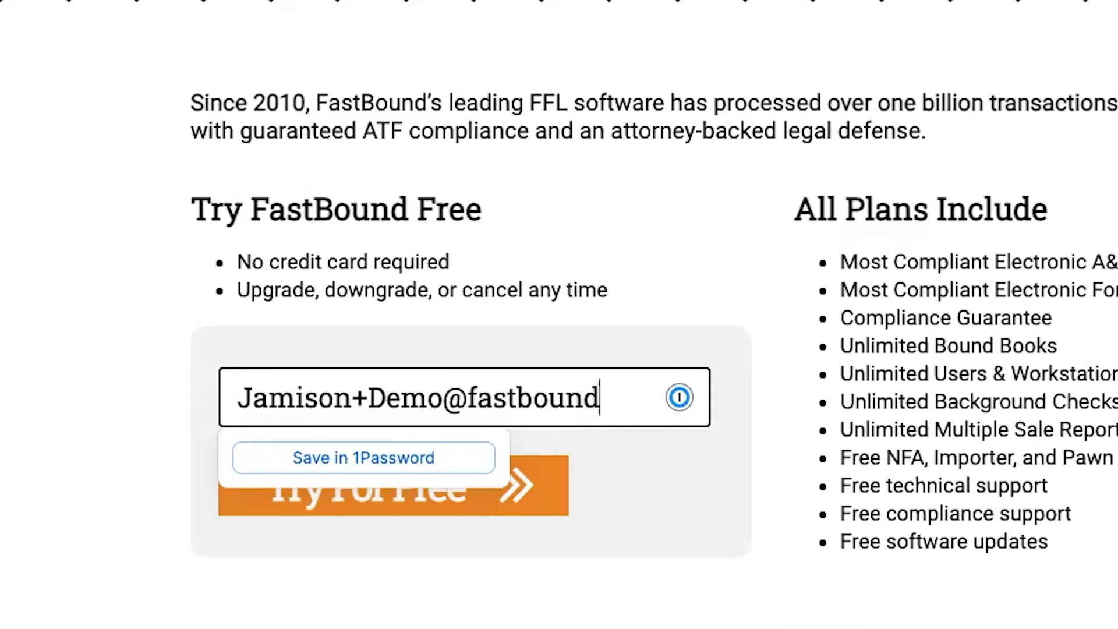
{"action": "left_click", "coordinate": [532, 467]}
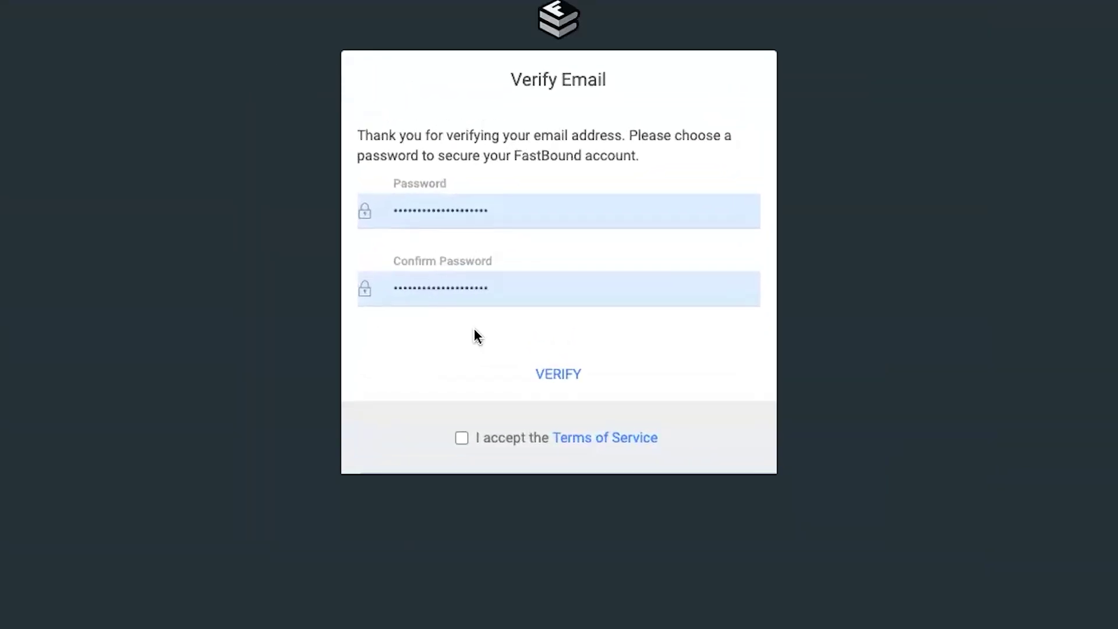
Accept the terms, verify the account with the chosen password, and save the profile name
{"action": "left_click", "coordinate": [461, 438]}
{"action": "left_click", "coordinate": [576, 387]}
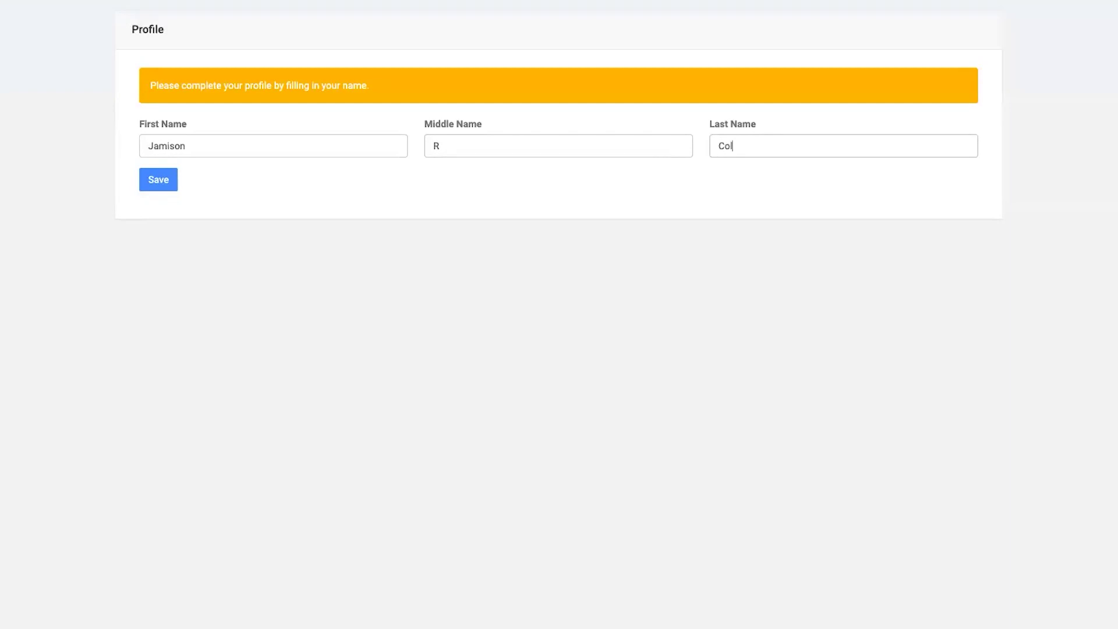
{"action": "left_click", "coordinate": [158, 181]}
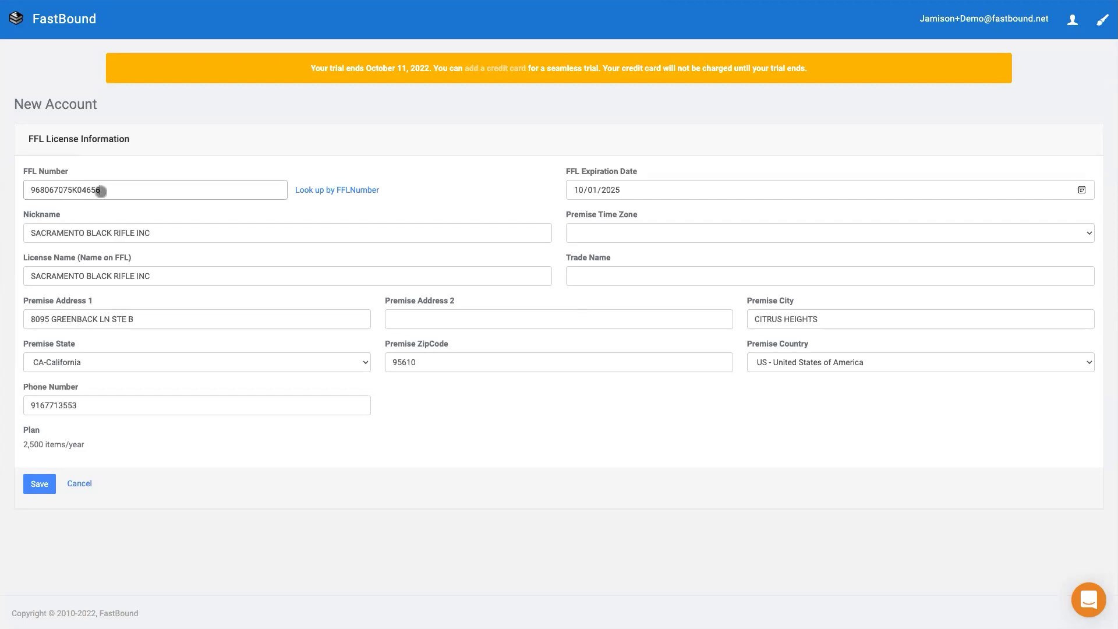
Set the premise time zone to Pacific Time, save, and open SACRAMENTO BLACK RIFLE INC
{"action": "left_click", "coordinate": [577, 229]}
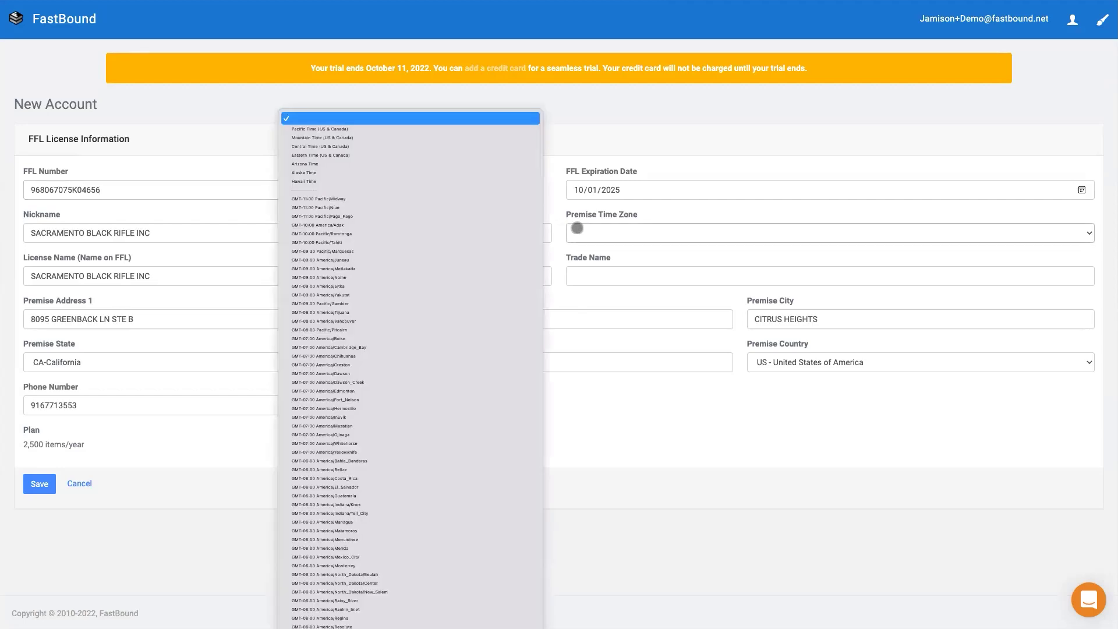
{"action": "left_click", "coordinate": [337, 125]}
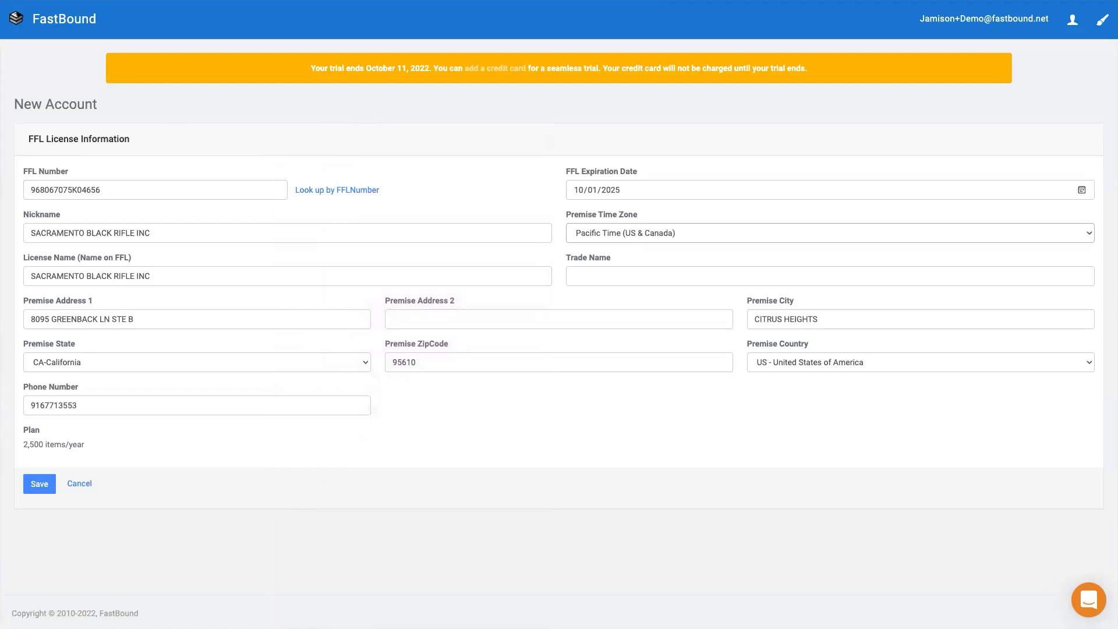
{"action": "left_click", "coordinate": [48, 485]}
{"action": "left_click", "coordinate": [52, 165]}
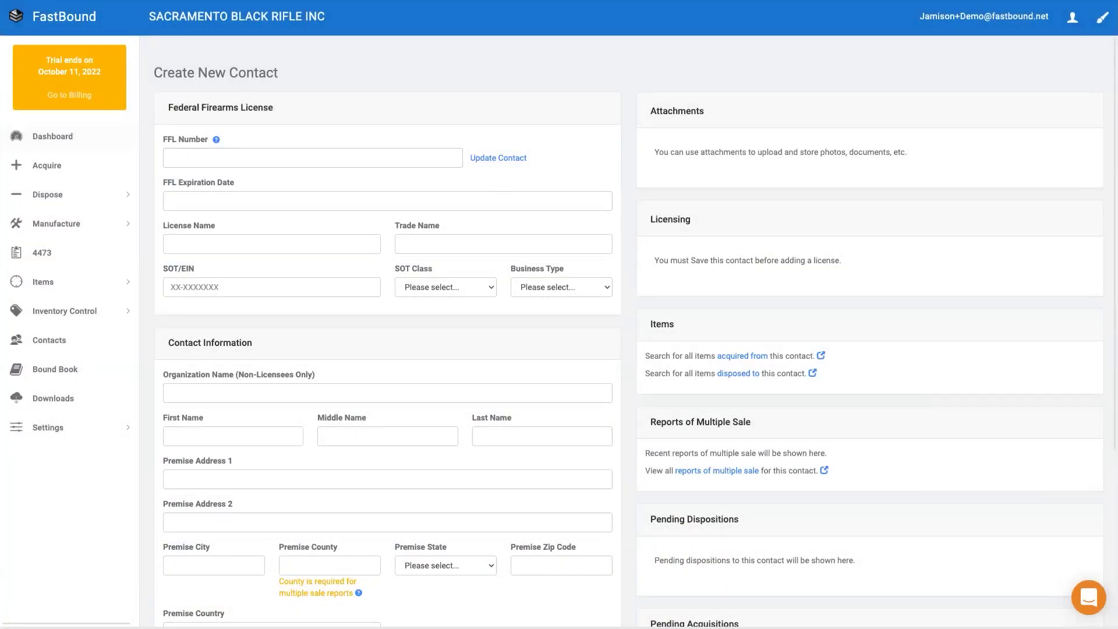
Create LIPSEY'S LLC from its pasted FFL number and active licence, without an e-mail
{"action": "key", "text": "ctrl+v"}
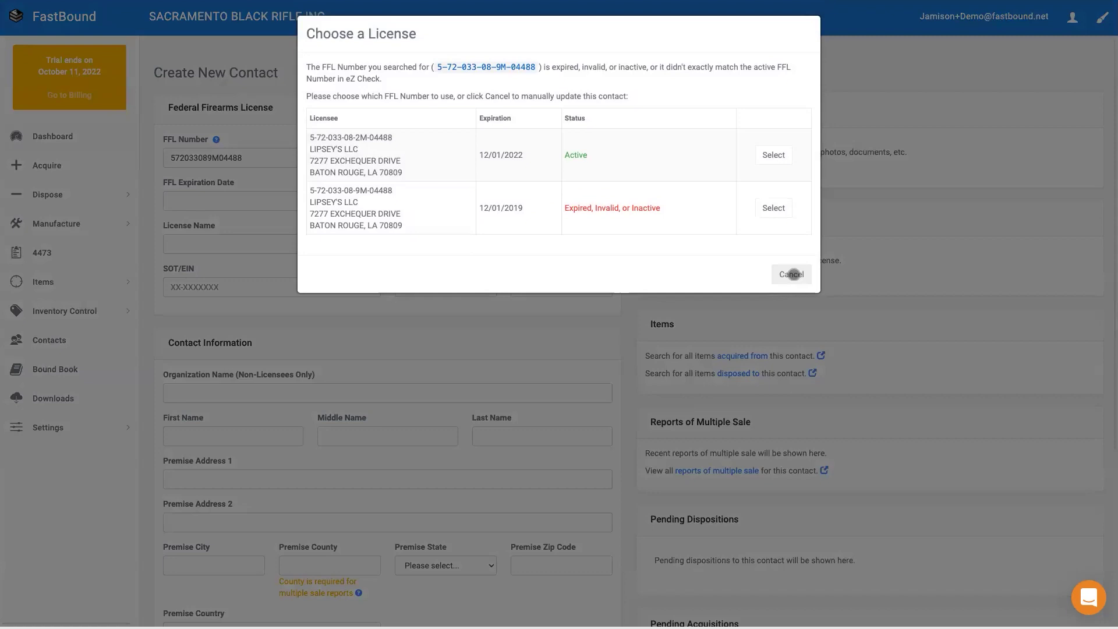
{"action": "left_click", "coordinate": [774, 155]}
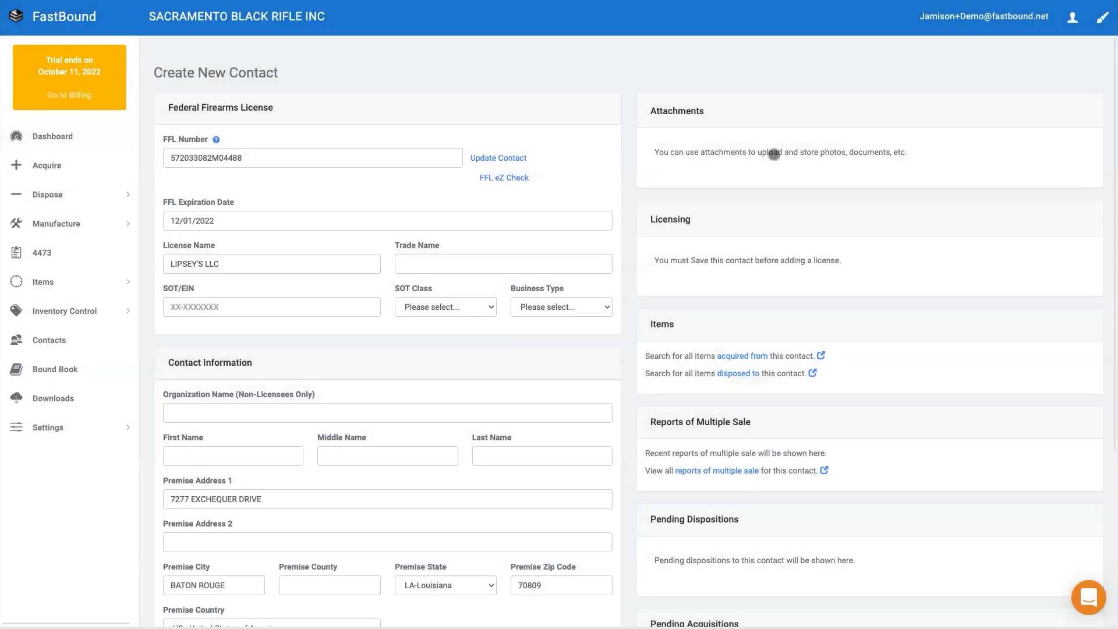
{"action": "scroll", "coordinate": [616, 394], "scroll_direction": "down", "scroll_amount": 5}
{"action": "left_click", "coordinate": [367, 542]}
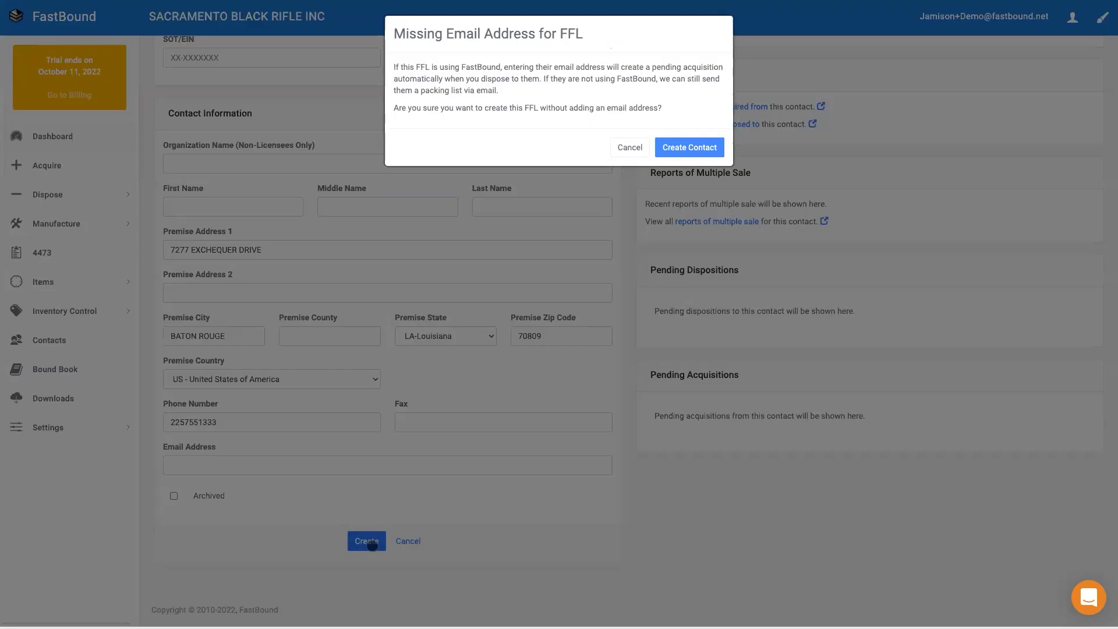
{"action": "key", "text": "Return"}
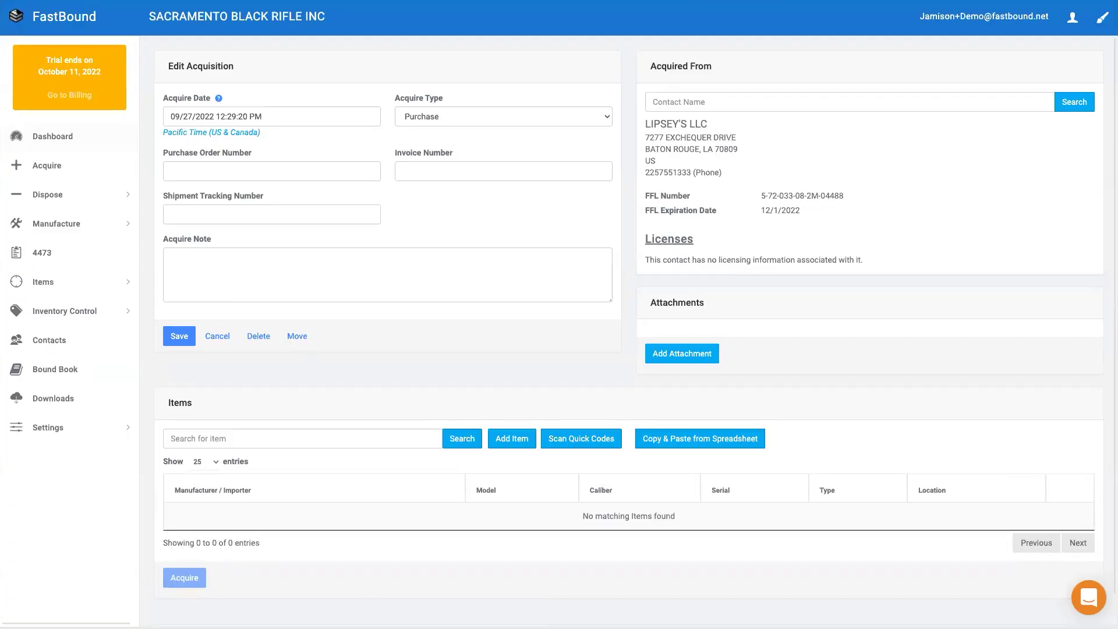
Add an item with manufacturer Barrett Firearms, model 82A1 and caliber 50 BMG
{"action": "left_click", "coordinate": [504, 437]}
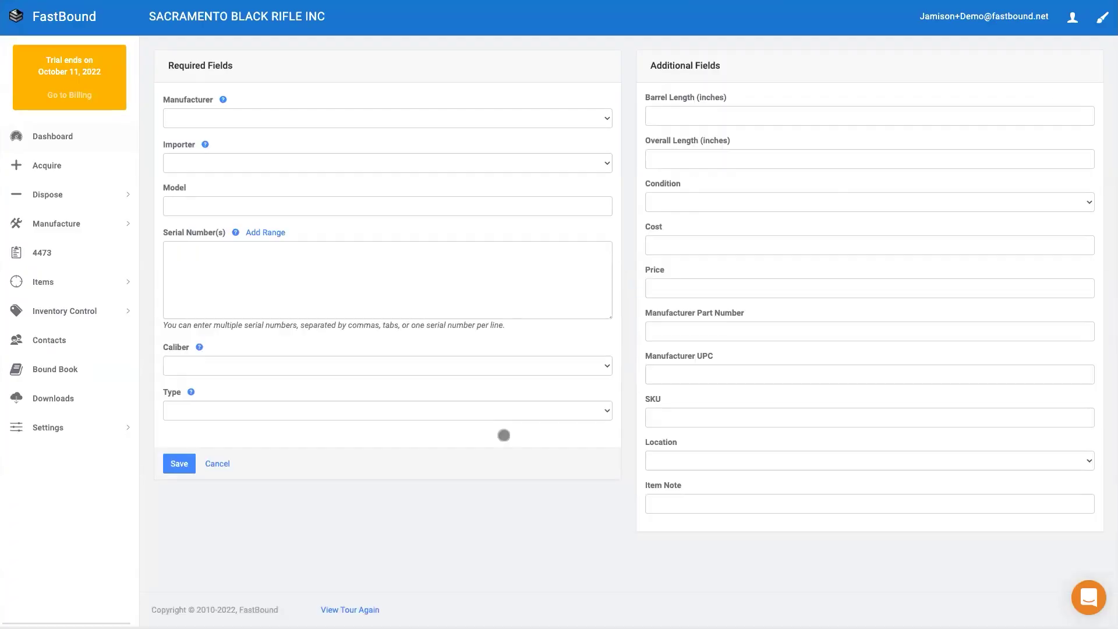
{"action": "left_click", "coordinate": [194, 118]}
{"action": "key", "text": "b"}
{"action": "key", "text": "Return"}
{"action": "left_click", "coordinate": [170, 208]}
{"action": "type", "text": "Model 82A1"}
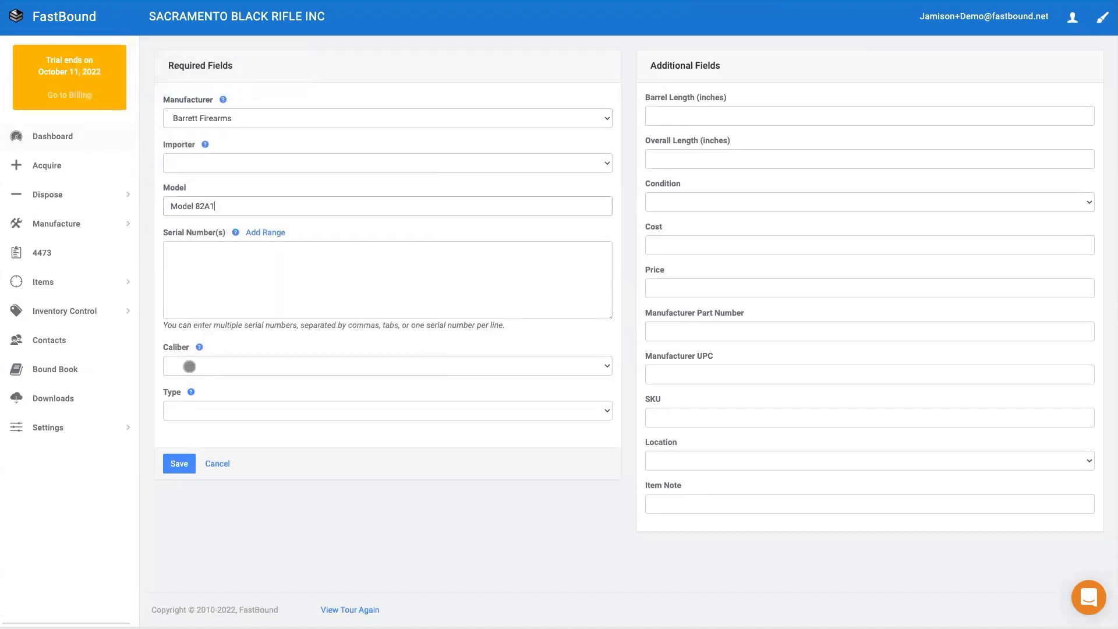
{"action": "left_click", "coordinate": [190, 367]}
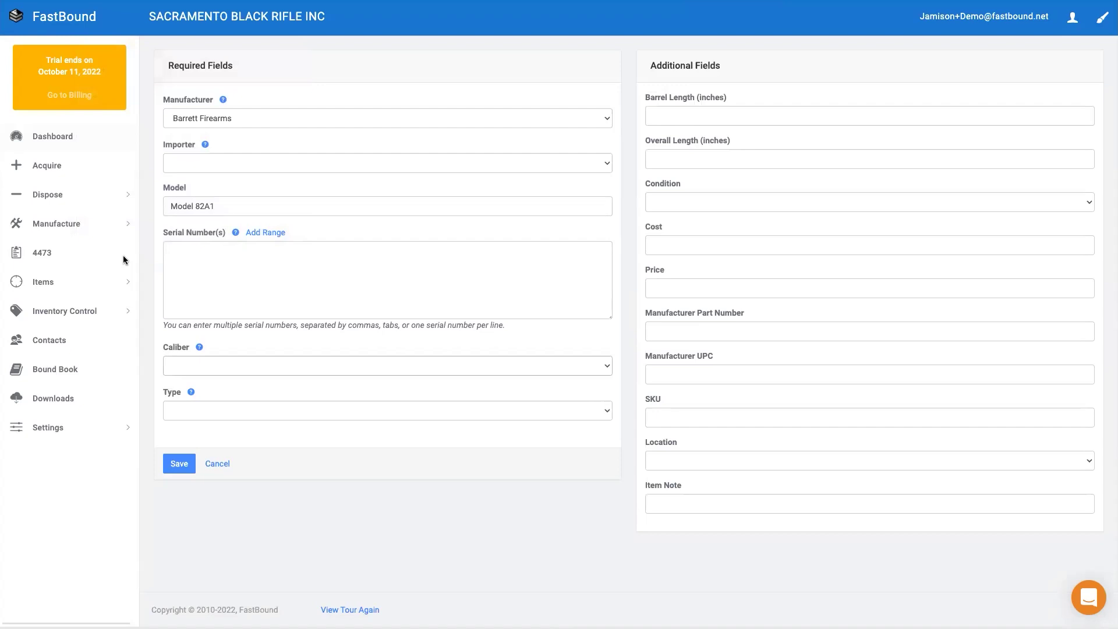
{"action": "left_click", "coordinate": [193, 206]}
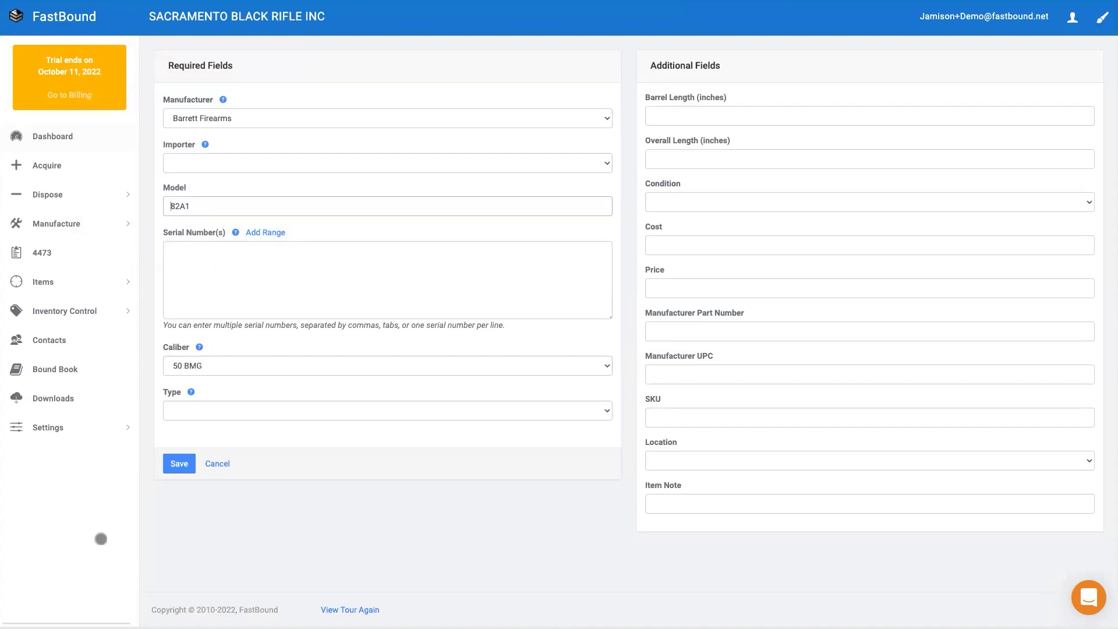
Set the firearm type to Rifle and the overall length to 36
{"action": "left_click", "coordinate": [192, 419]}
{"action": "left_click", "coordinate": [109, 330]}
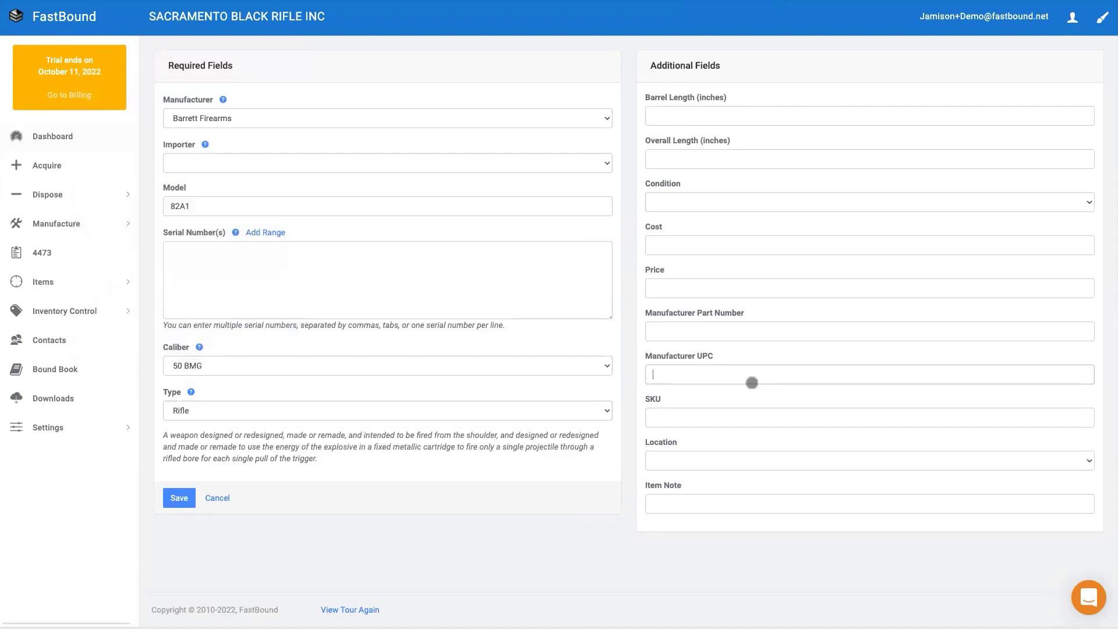
{"action": "left_click", "coordinate": [392, 115]}
{"action": "type", "text": "36"}
{"action": "left_click", "coordinate": [870, 115]}
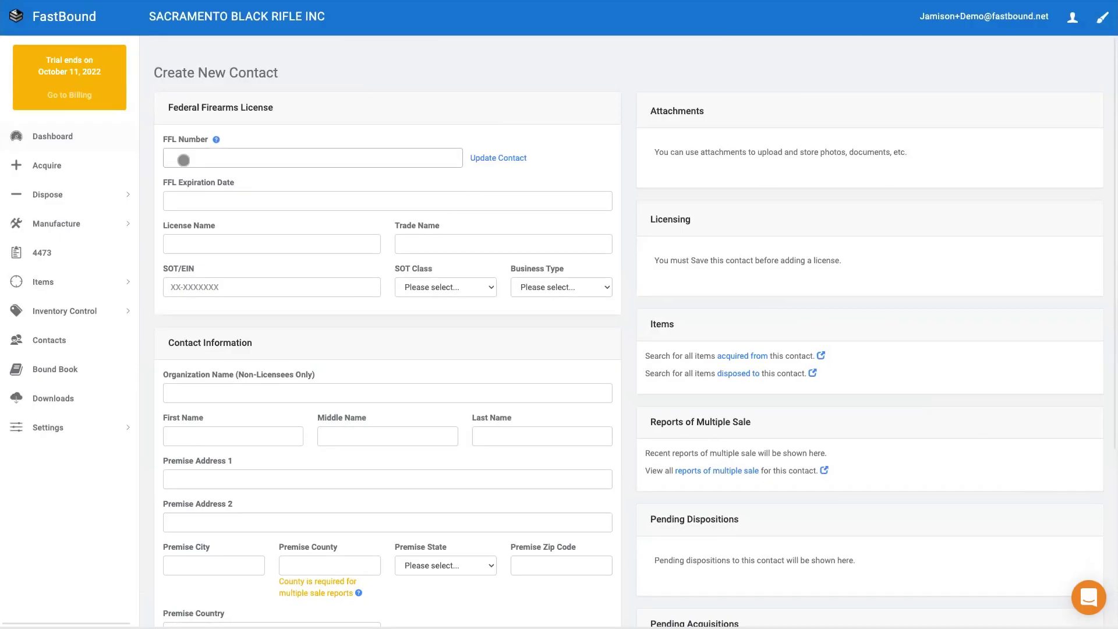
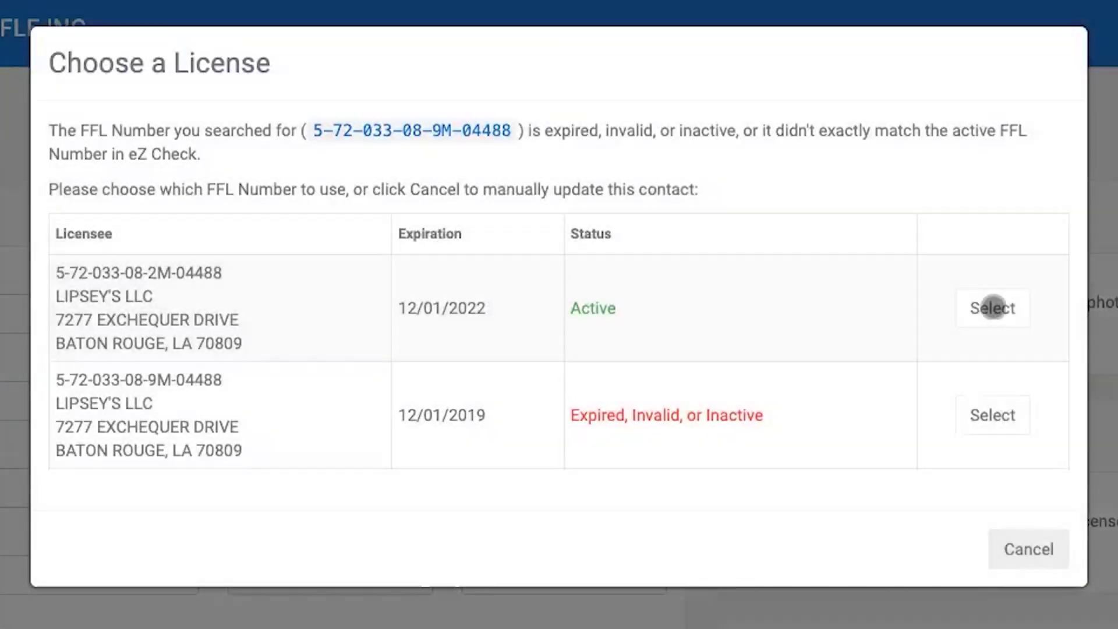
Re-add LIPSEY'S LLC with its active licence and acquire rifles FB10055–FB10057
{"action": "left_click", "coordinate": [990, 307]}
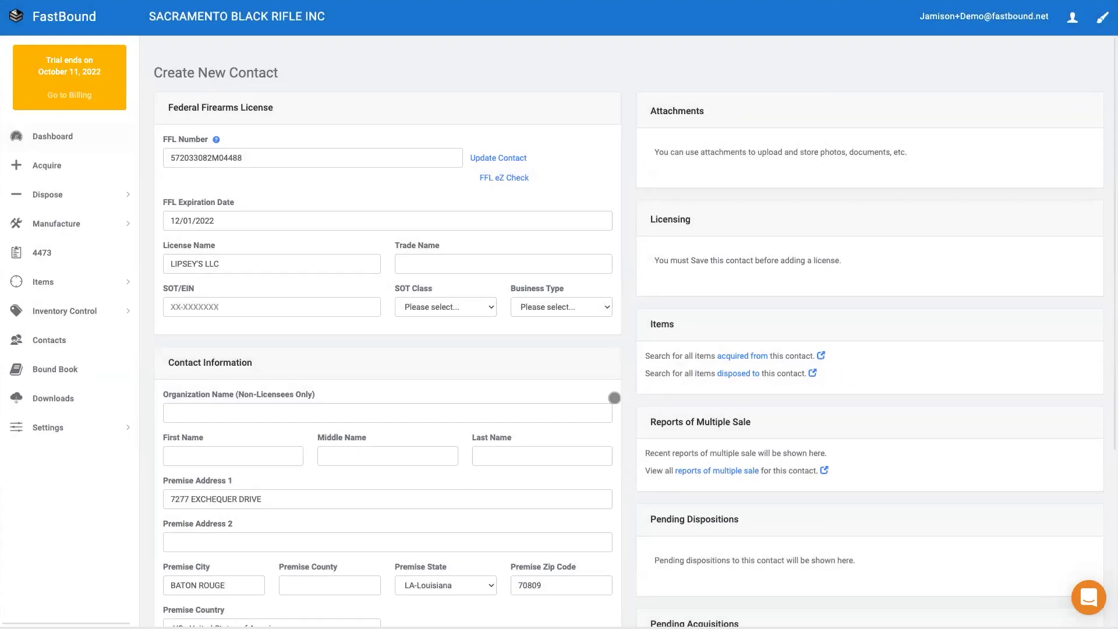
{"action": "scroll", "coordinate": [614, 398], "scroll_direction": "down", "scroll_amount": 5}
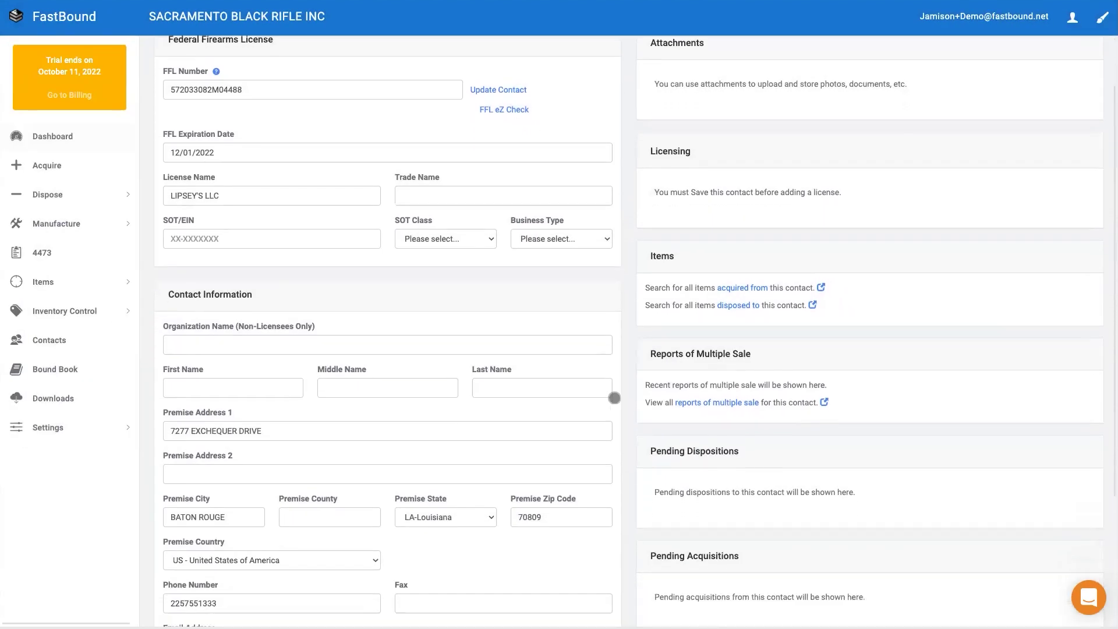
{"action": "scroll", "coordinate": [614, 398], "scroll_direction": "down", "scroll_amount": 2}
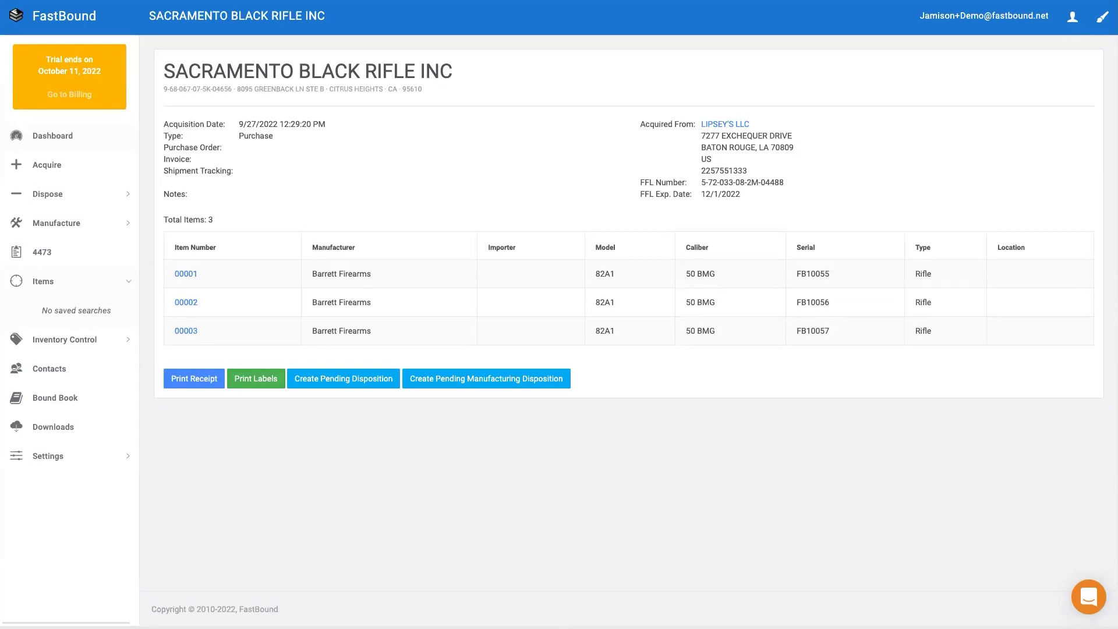
{"action": "left_click", "coordinate": [278, 370]}
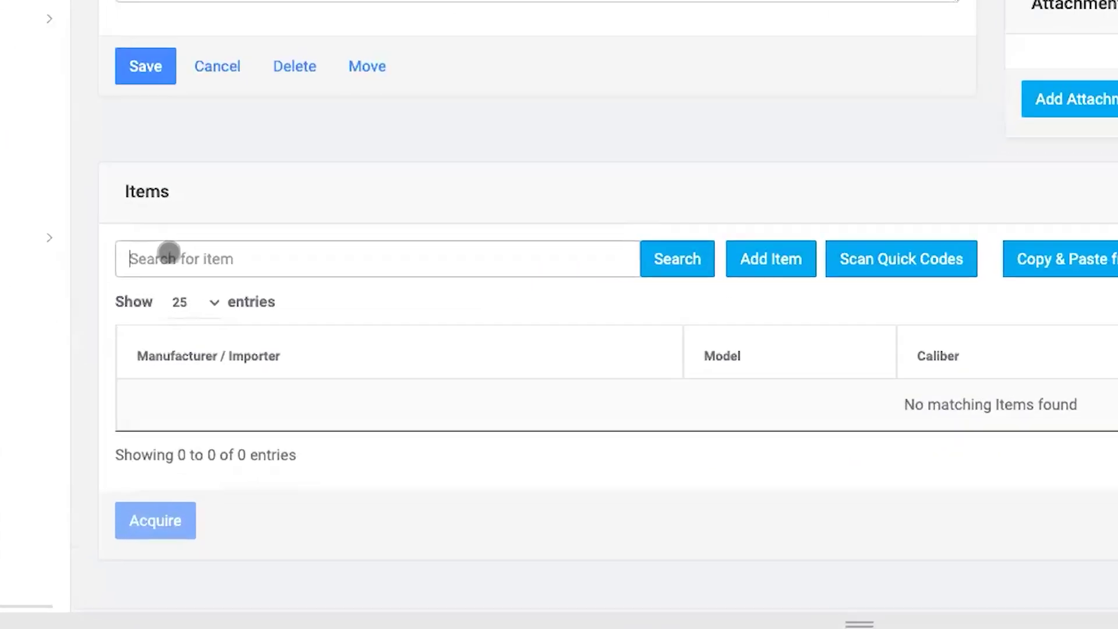
{"action": "type", "text": "022188879209"}
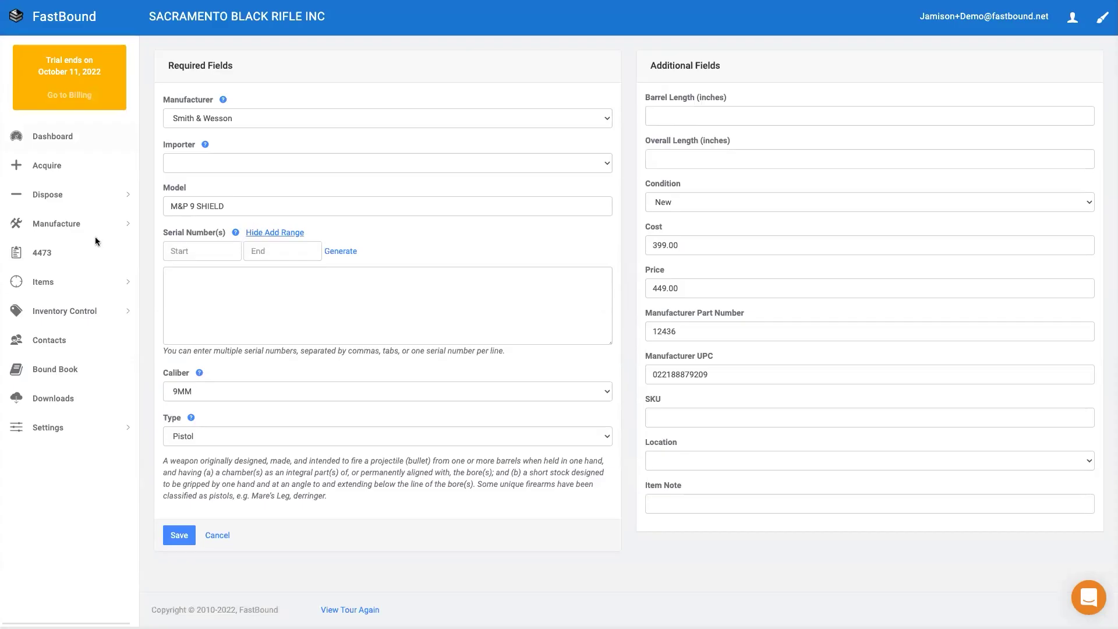
Generate serials FBS00890 through FBS00895 for the six M&P 9 SHIELD pistols
{"action": "type", "text": "FBS0089"}
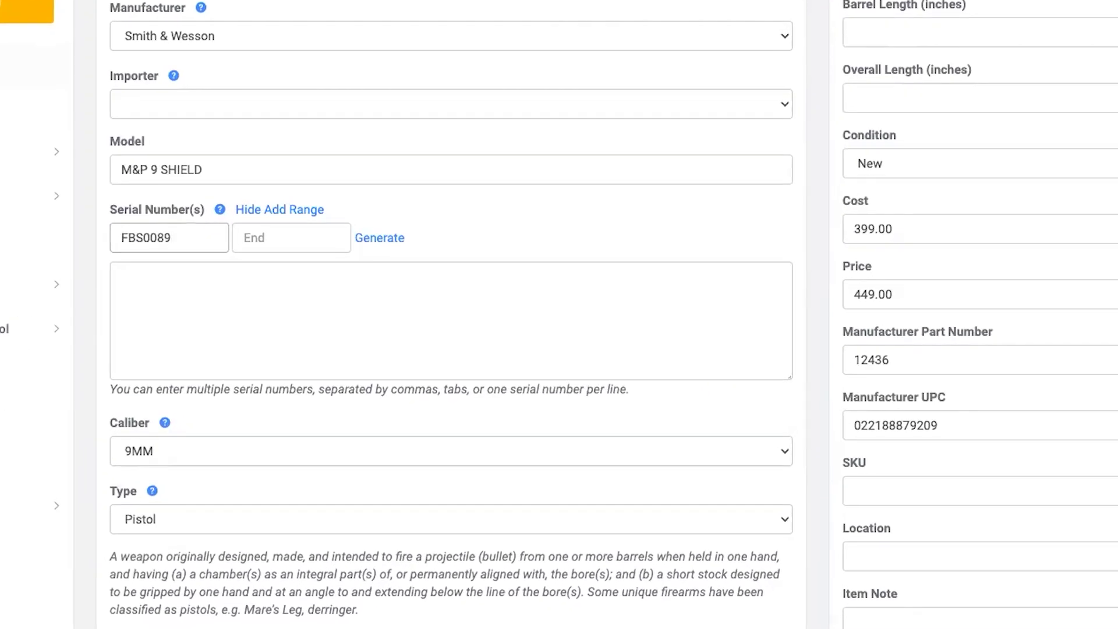
{"action": "type", "text": "0"}
{"action": "left_click", "coordinate": [262, 237]}
{"action": "type", "text": "FBS00895"}
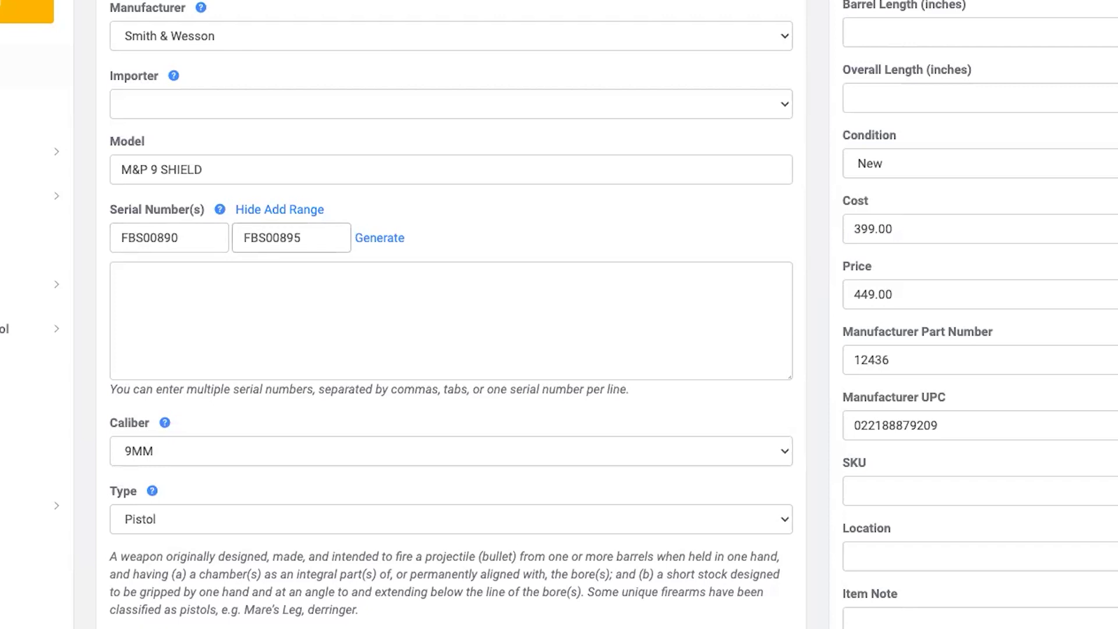
{"action": "left_click", "coordinate": [379, 238]}
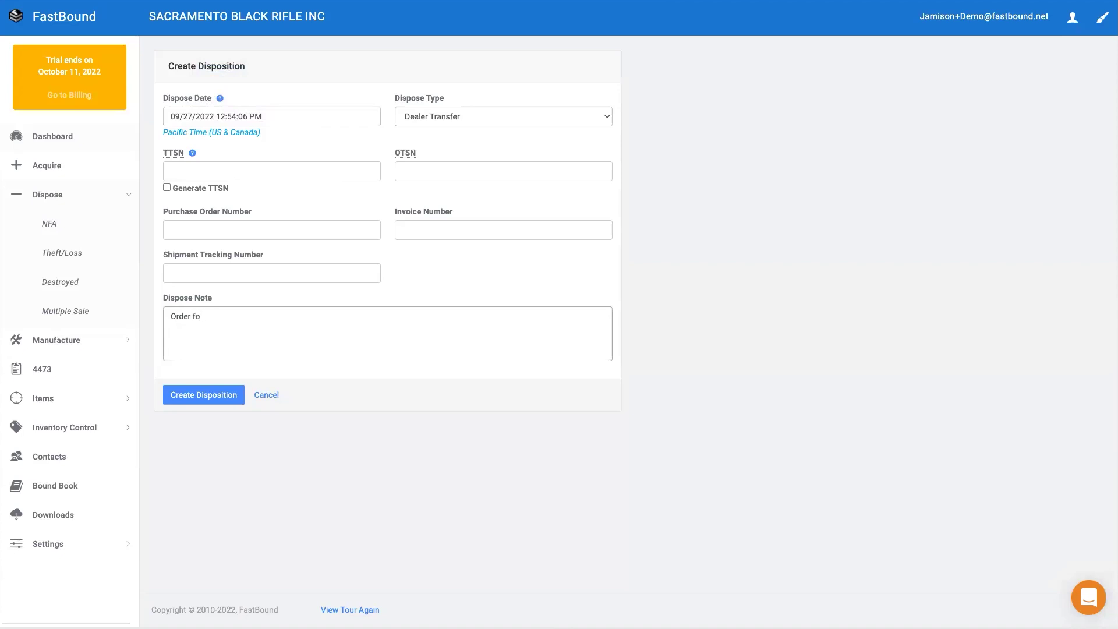
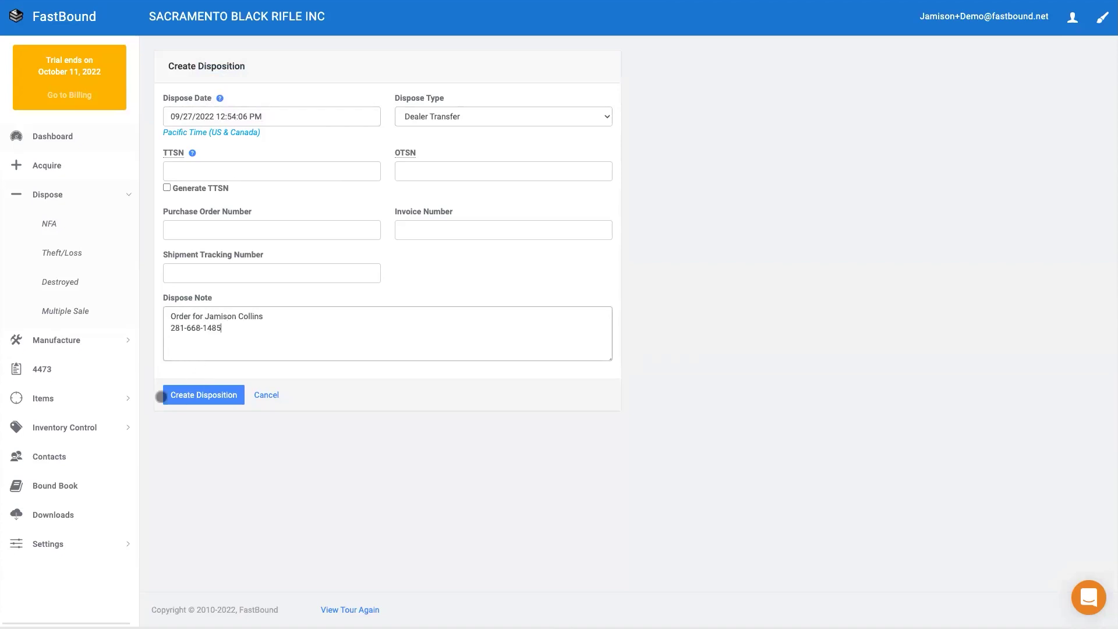
Create the Dealer Transfer disposition with a note giving the customer's name and phone number
{"action": "left_click", "coordinate": [191, 395]}
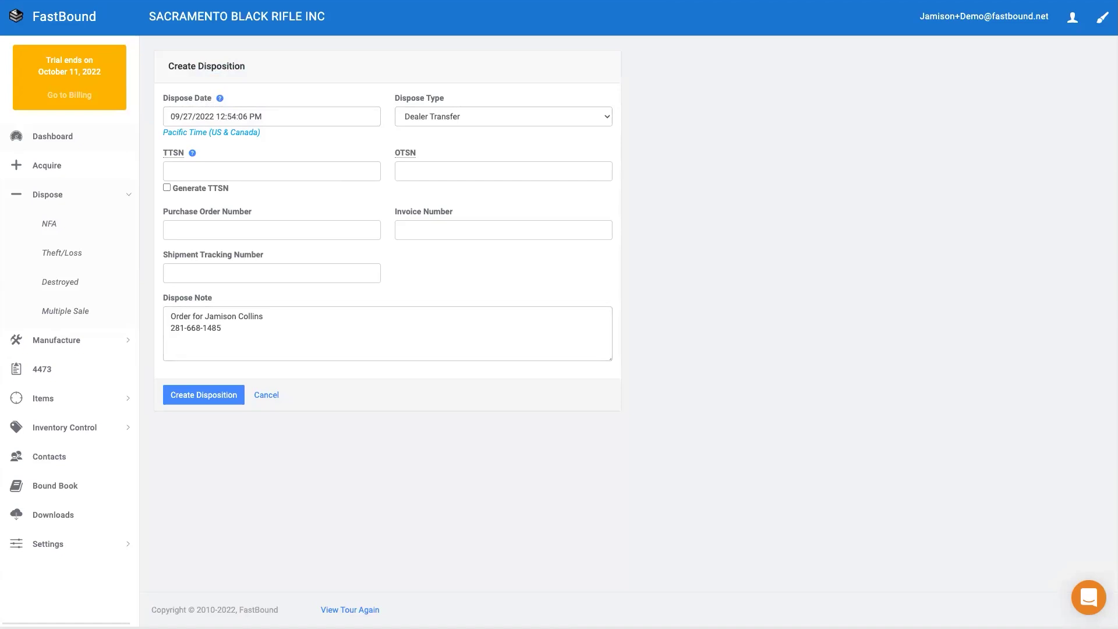
{"action": "left_click", "coordinate": [194, 389]}
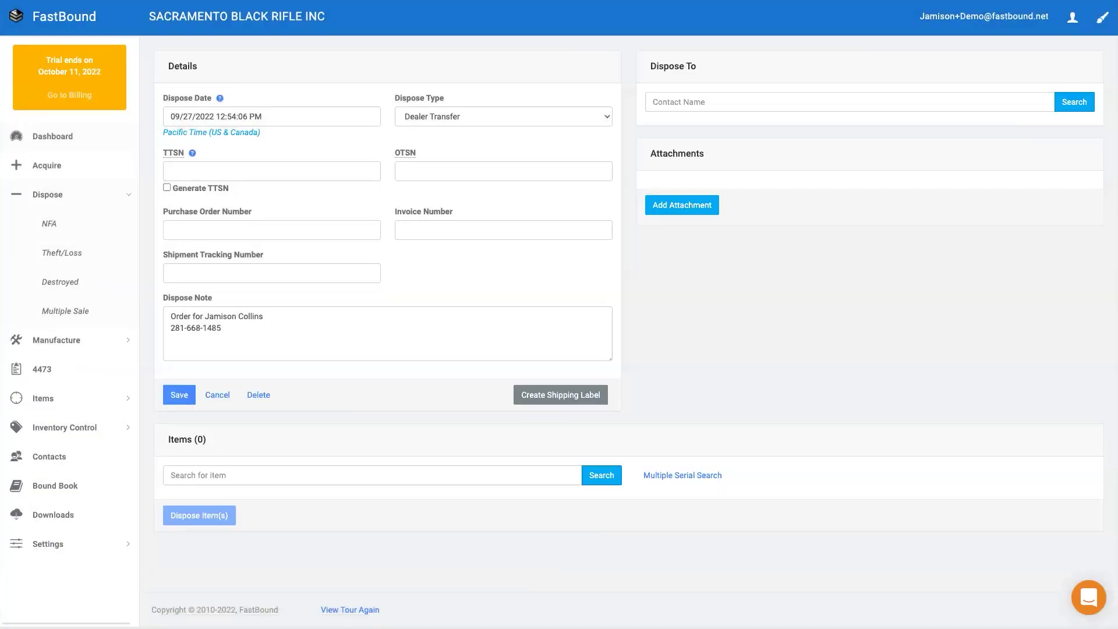
Search contacts for Boise and open BOISE BLACK RIFLE INC
{"action": "left_click", "coordinate": [788, 102]}
{"action": "type", "text": "Boise"}
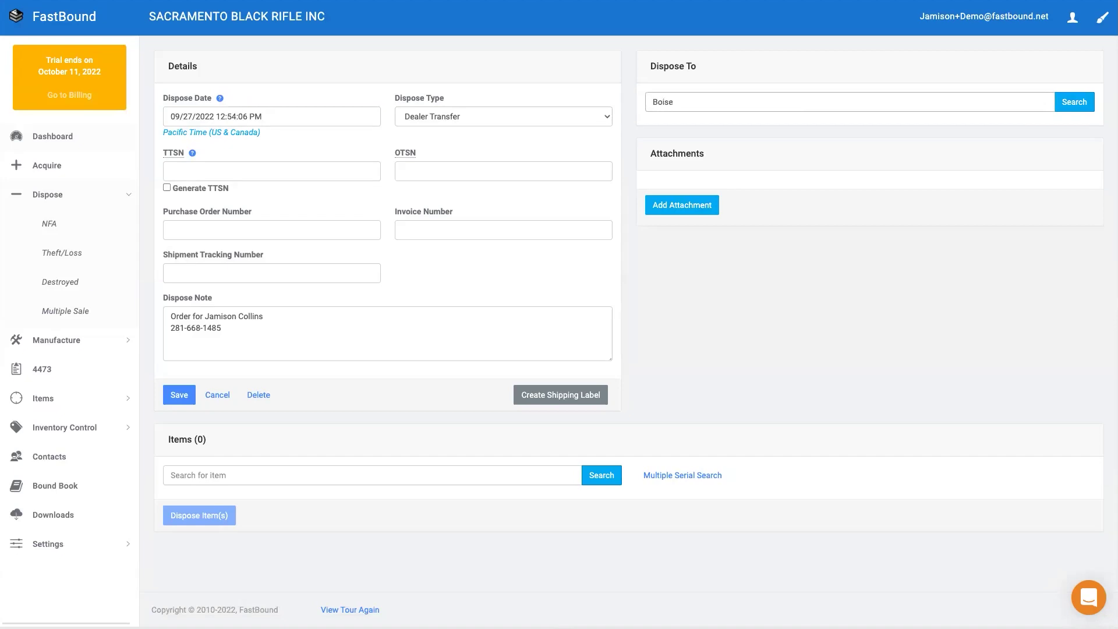
{"action": "key", "text": "Return"}
{"action": "left_click", "coordinate": [208, 248]}
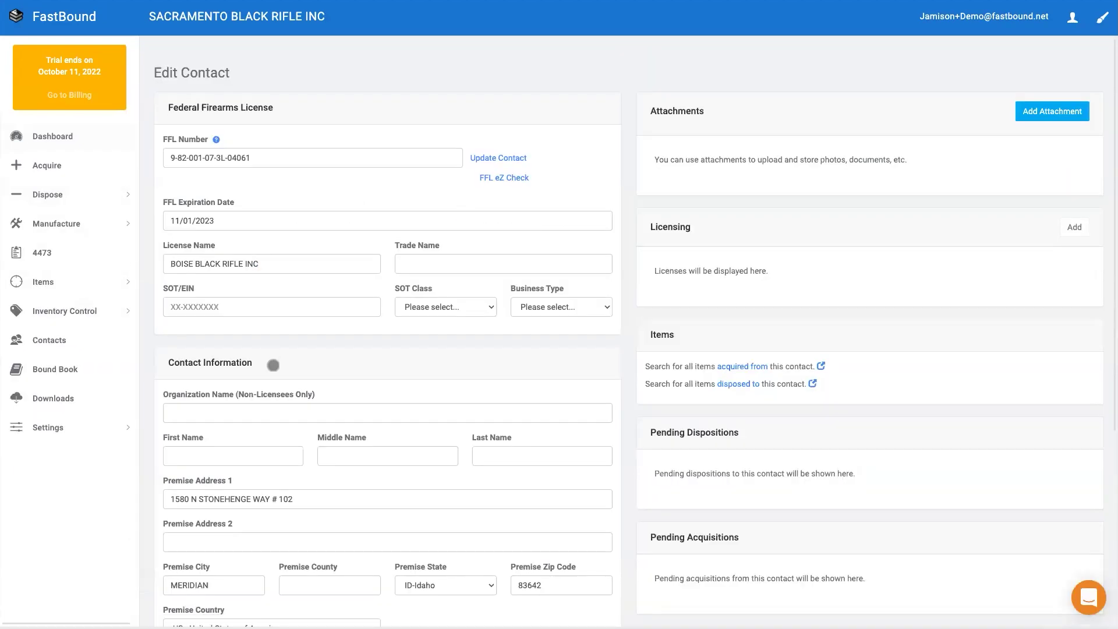
Use BOISE BLACK RIFLE INC as transferee and include pistol FBS00890
{"action": "scroll", "coordinate": [286, 367], "scroll_direction": "down", "scroll_amount": 5}
{"action": "left_click", "coordinate": [346, 539]}
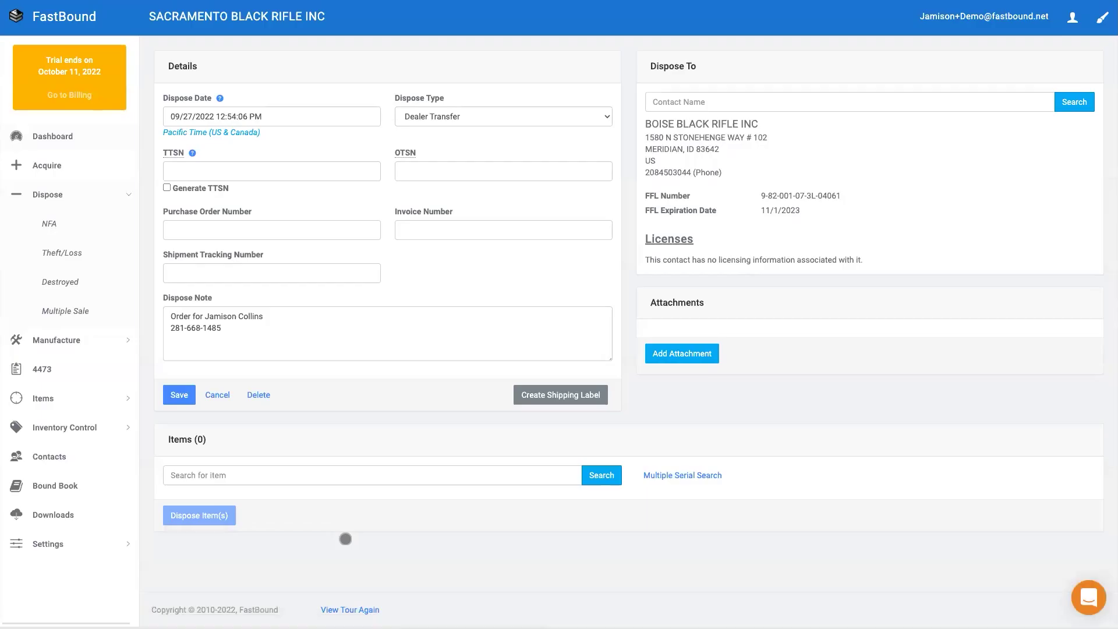
{"action": "left_click", "coordinate": [181, 475]}
{"action": "type", "text": "FBS00890"}
{"action": "key", "text": "Return"}
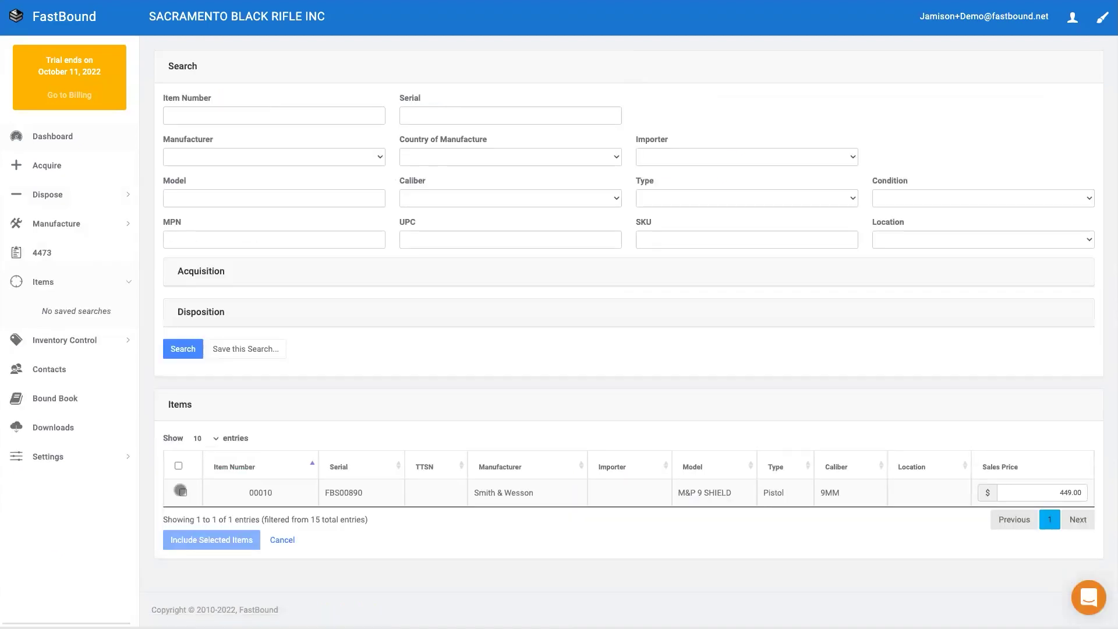
{"action": "left_click", "coordinate": [183, 492]}
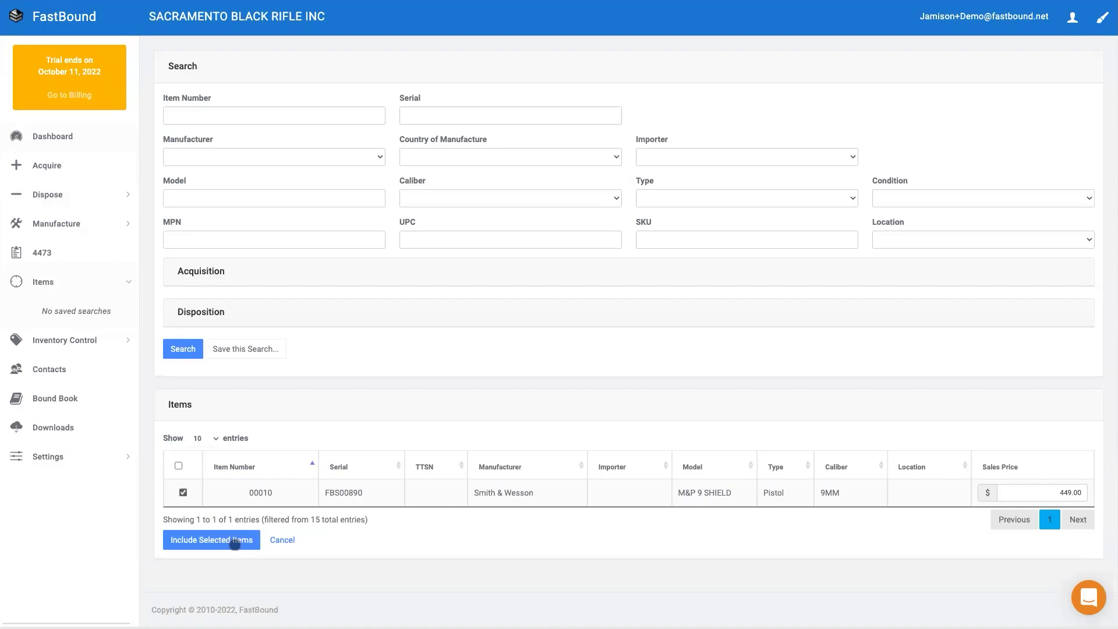
{"action": "left_click", "coordinate": [234, 544]}
Include pistol FBS00891 and dispose both pistols to the dealer
{"action": "left_click", "coordinate": [197, 479]}
{"action": "type", "text": "FBS00891"}
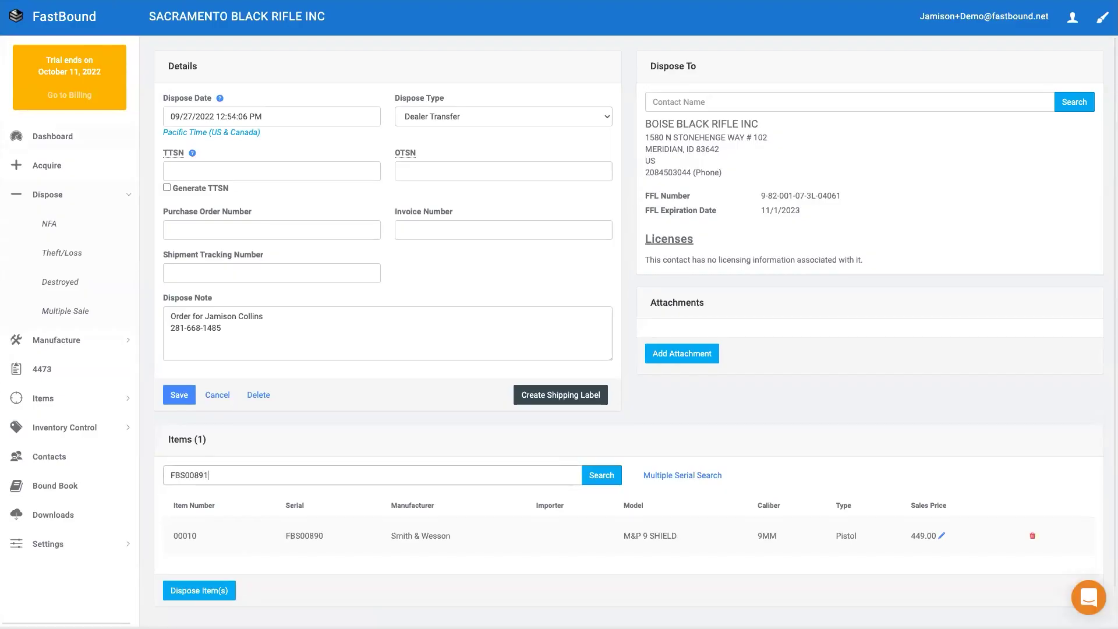
{"action": "key", "text": "Return"}
{"action": "left_click", "coordinate": [176, 541]}
{"action": "left_click", "coordinate": [183, 492]}
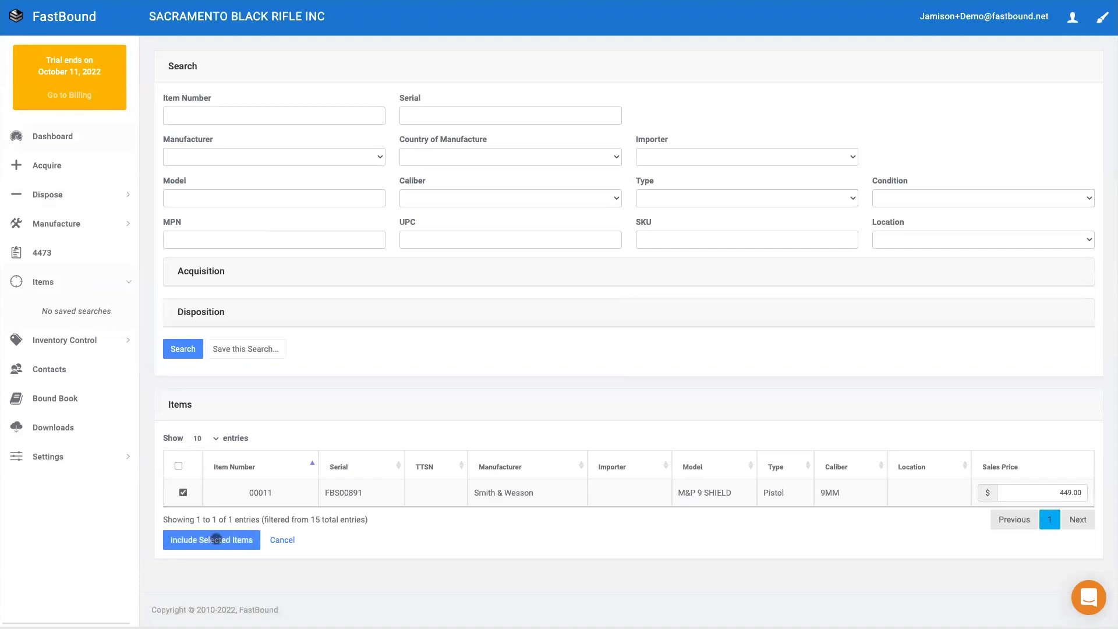
{"action": "left_click", "coordinate": [214, 539]}
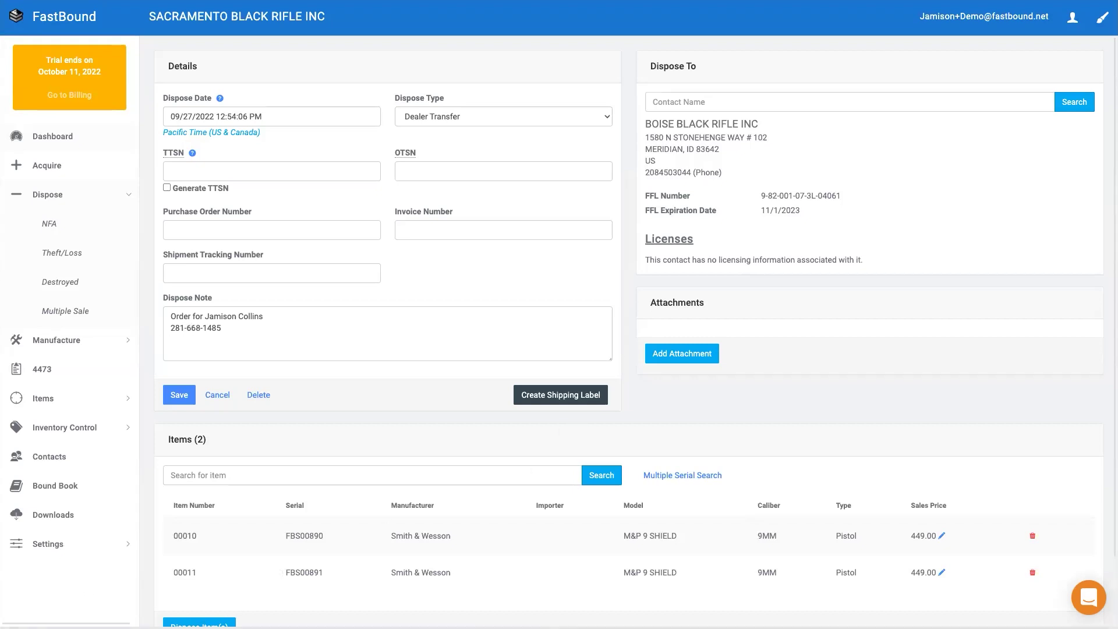
{"action": "scroll", "coordinate": [499, 588], "scroll_direction": "down", "scroll_amount": 2}
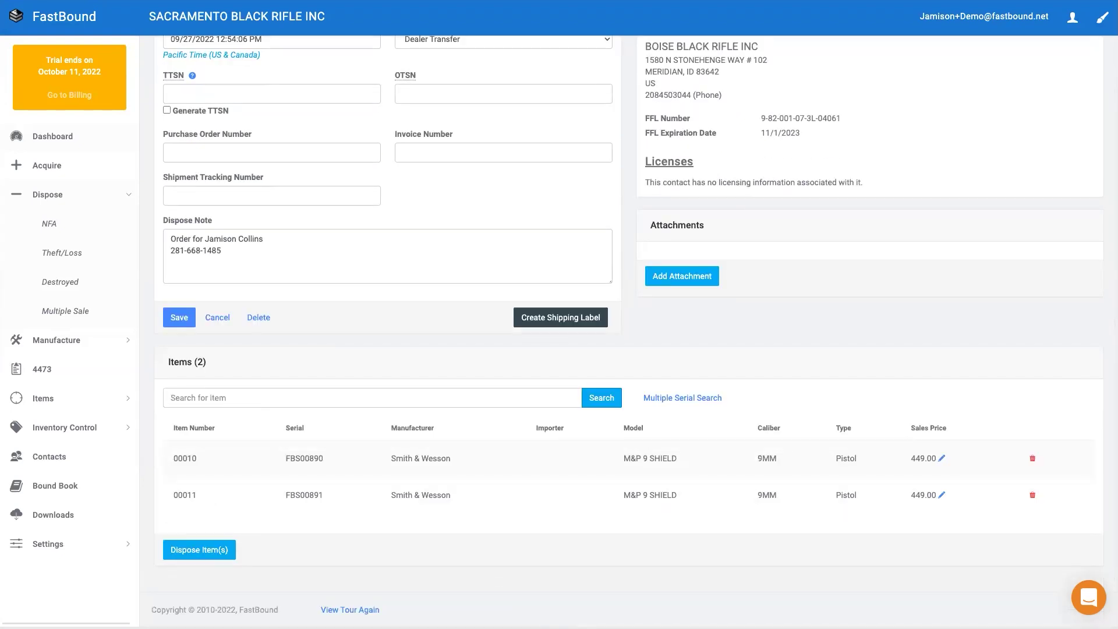
{"action": "left_click", "coordinate": [216, 551]}
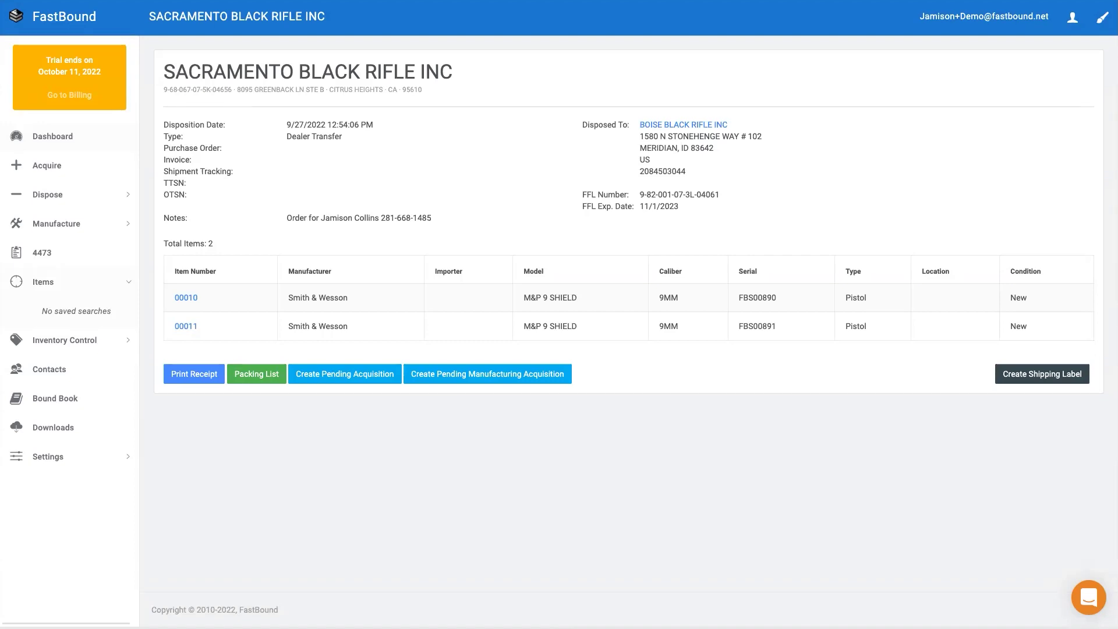
View the transfer's packing list, then return to the dashboard
{"action": "left_click", "coordinate": [244, 376]}
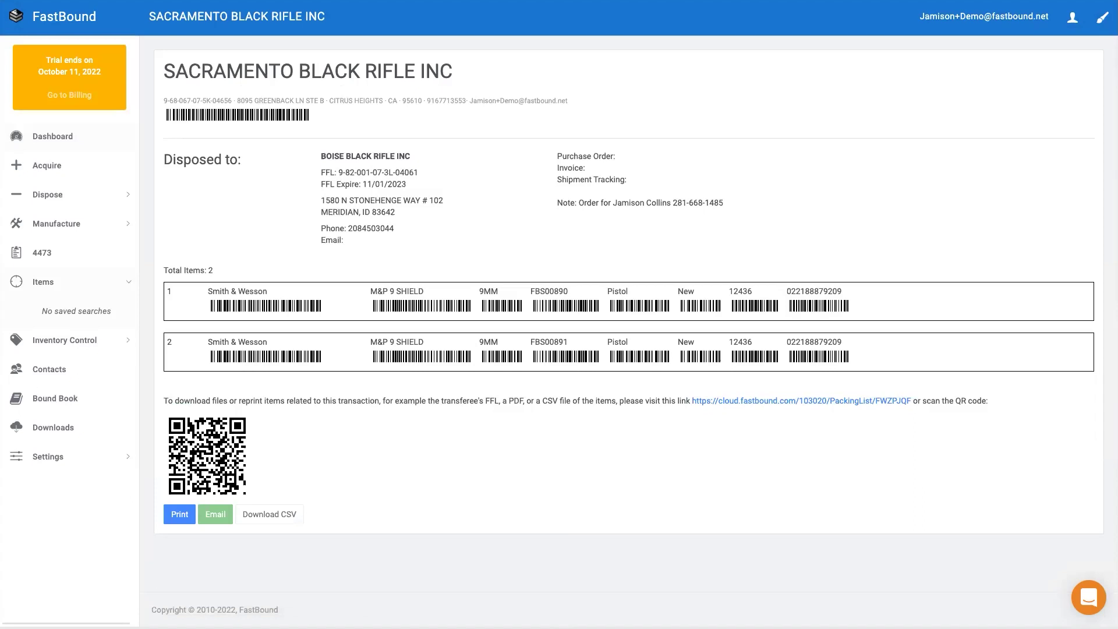
{"action": "scroll", "coordinate": [629, 314], "scroll_direction": "down", "scroll_amount": 3}
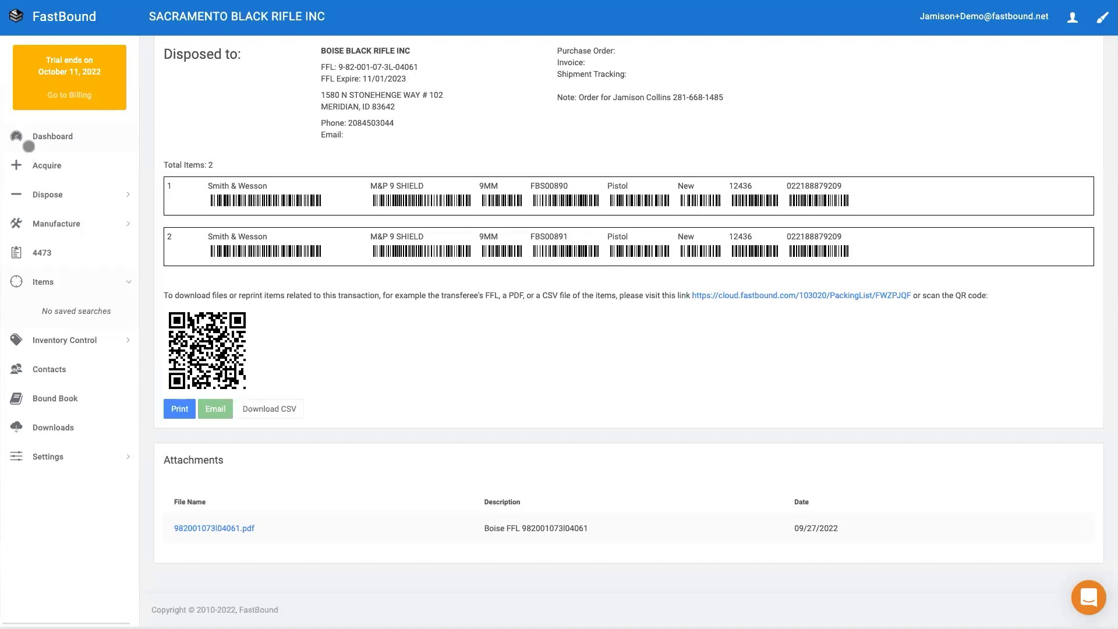
{"action": "left_click", "coordinate": [57, 135]}
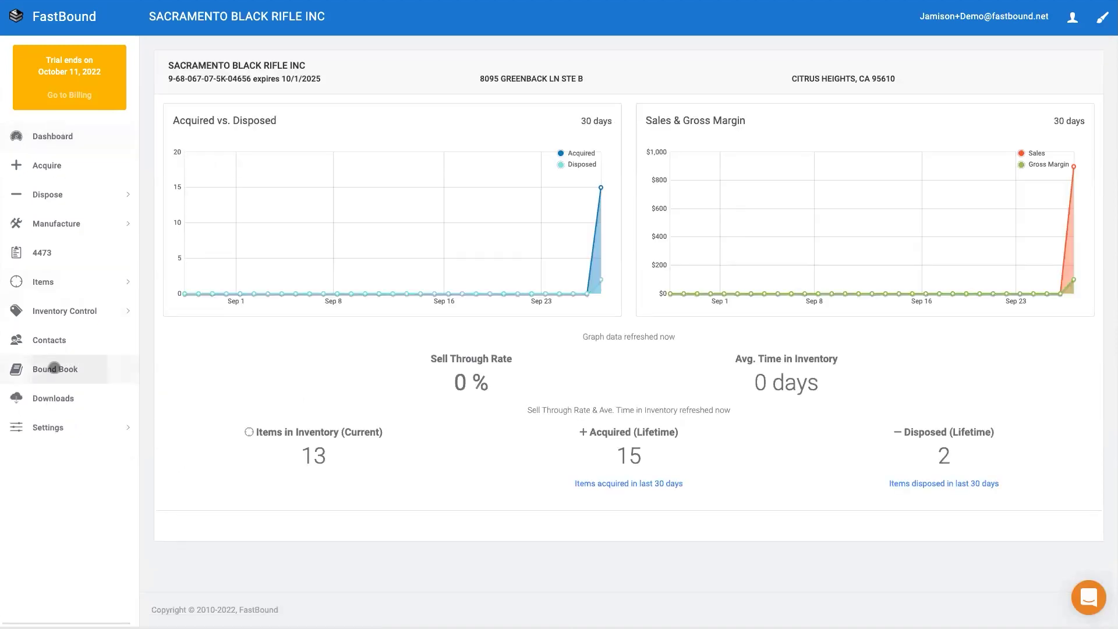
Open the Bound Book and search to list every acquisition and disposition entry
{"action": "left_click", "coordinate": [54, 368]}
{"action": "left_click", "coordinate": [184, 162]}
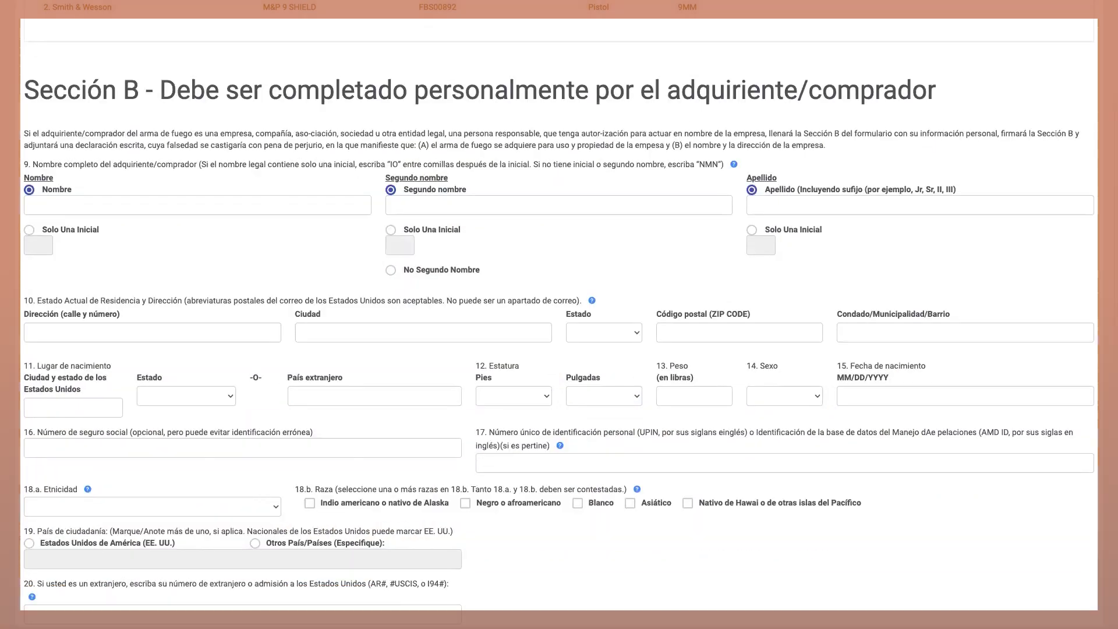
Scroll down through the Spanish Section B buyer form and back up
{"action": "scroll", "coordinate": [559, 315], "scroll_direction": "down", "scroll_amount": 5}
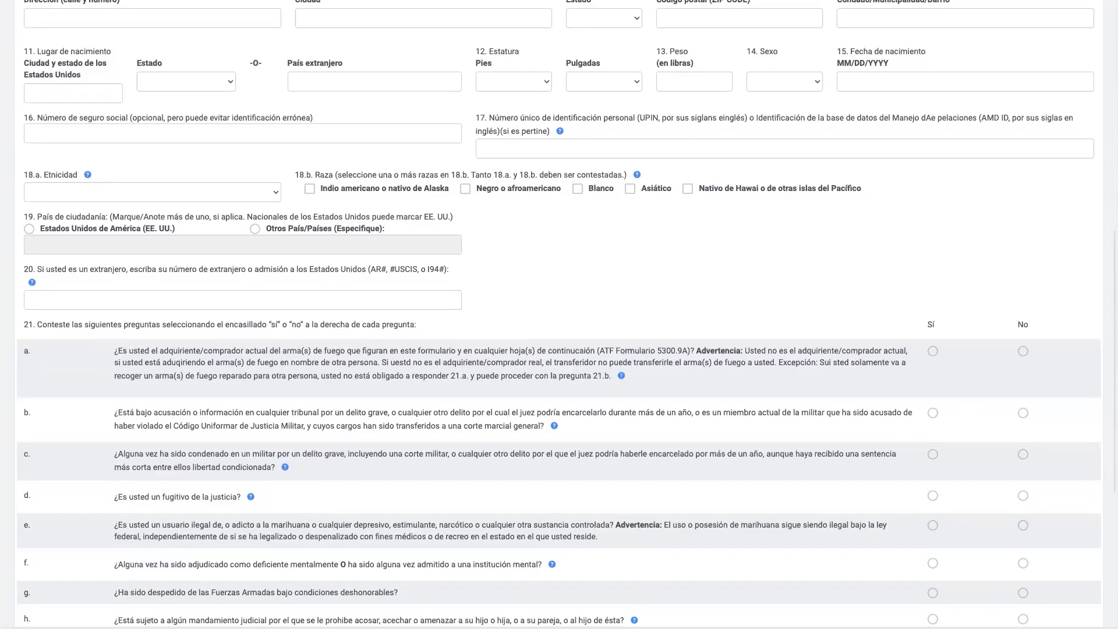
{"action": "scroll", "coordinate": [559, 315], "scroll_direction": "down", "scroll_amount": 5}
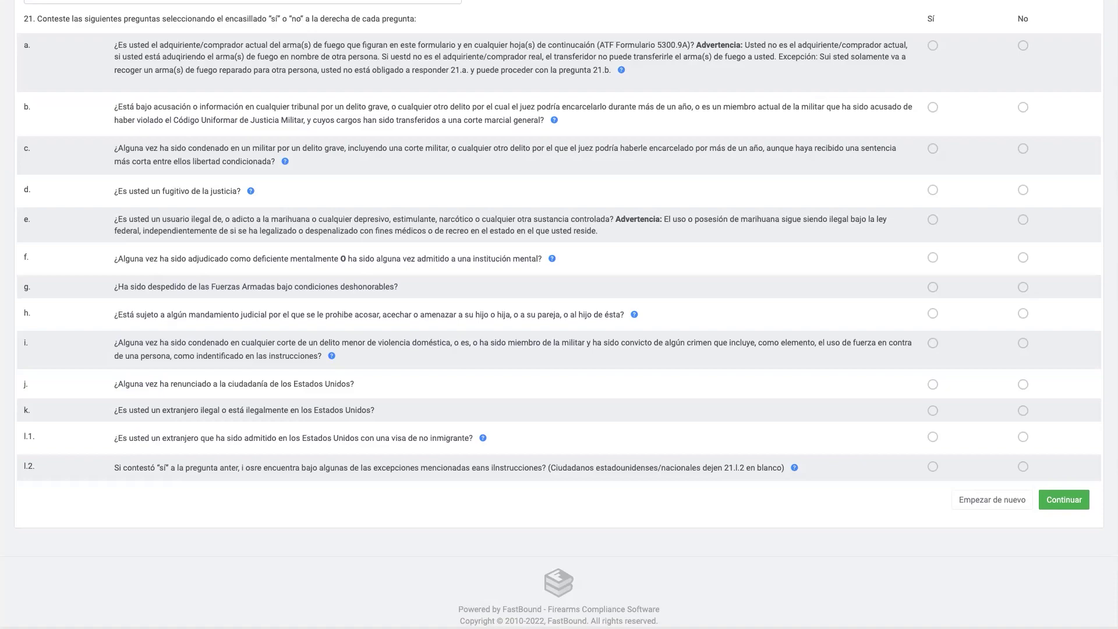
{"action": "scroll", "coordinate": [559, 315], "scroll_direction": "up", "scroll_amount": 15}
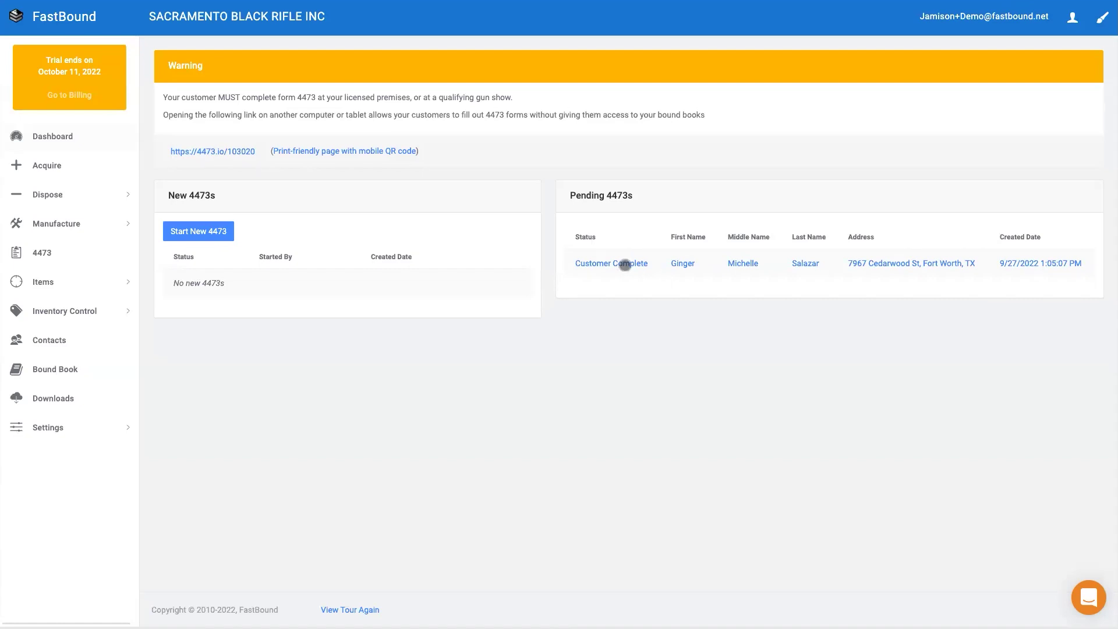
Open the Customer Complete 4473 and read through its PDF for pistols FBS00892 and FBS00893
{"action": "left_click", "coordinate": [625, 263]}
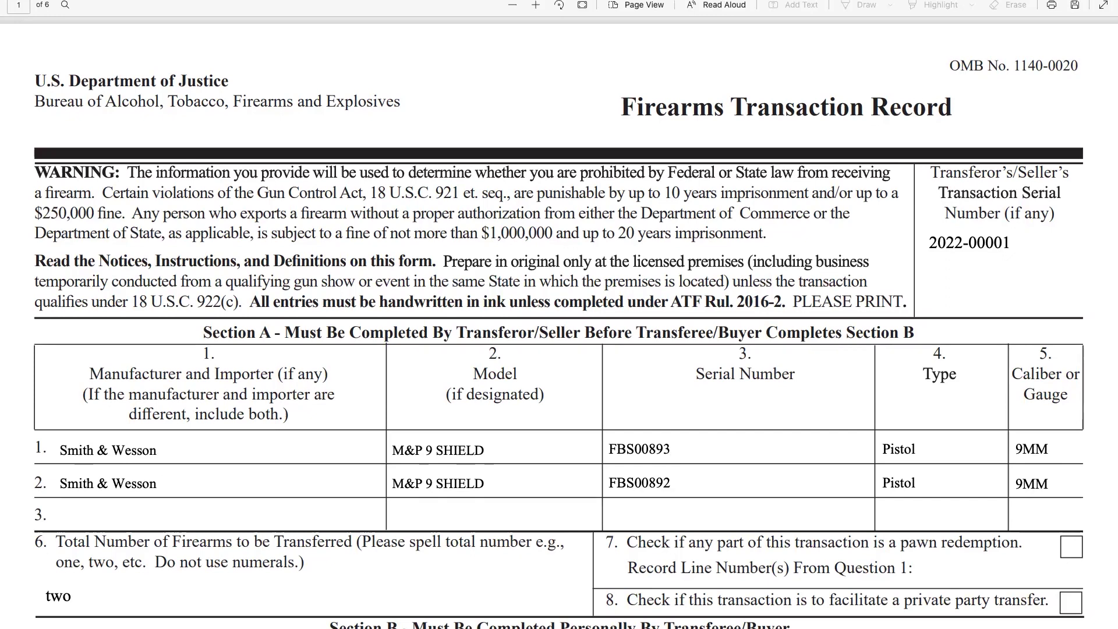
{"action": "scroll", "coordinate": [559, 349], "scroll_direction": "down", "scroll_amount": 3}
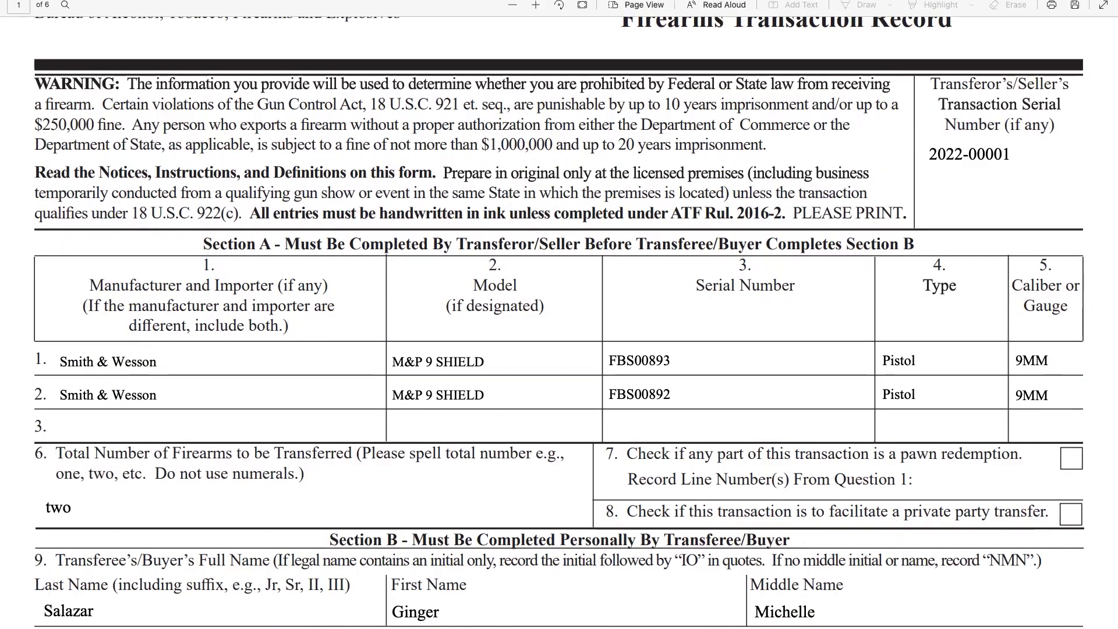
{"action": "scroll", "coordinate": [559, 350], "scroll_direction": "down", "scroll_amount": 3}
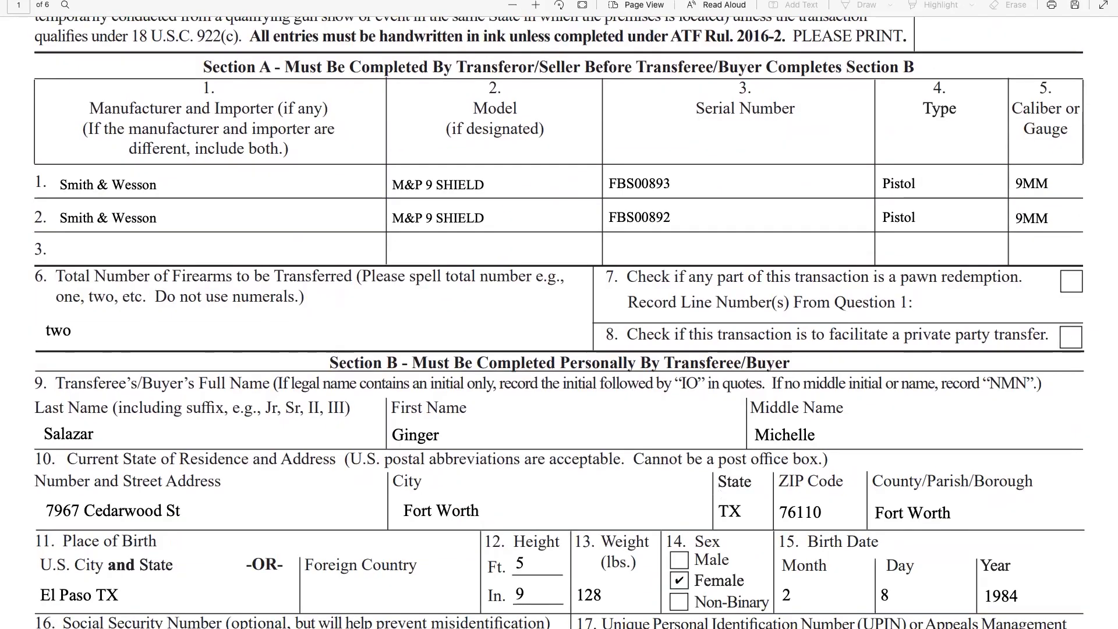
{"action": "scroll", "coordinate": [559, 350], "scroll_direction": "down", "scroll_amount": 5}
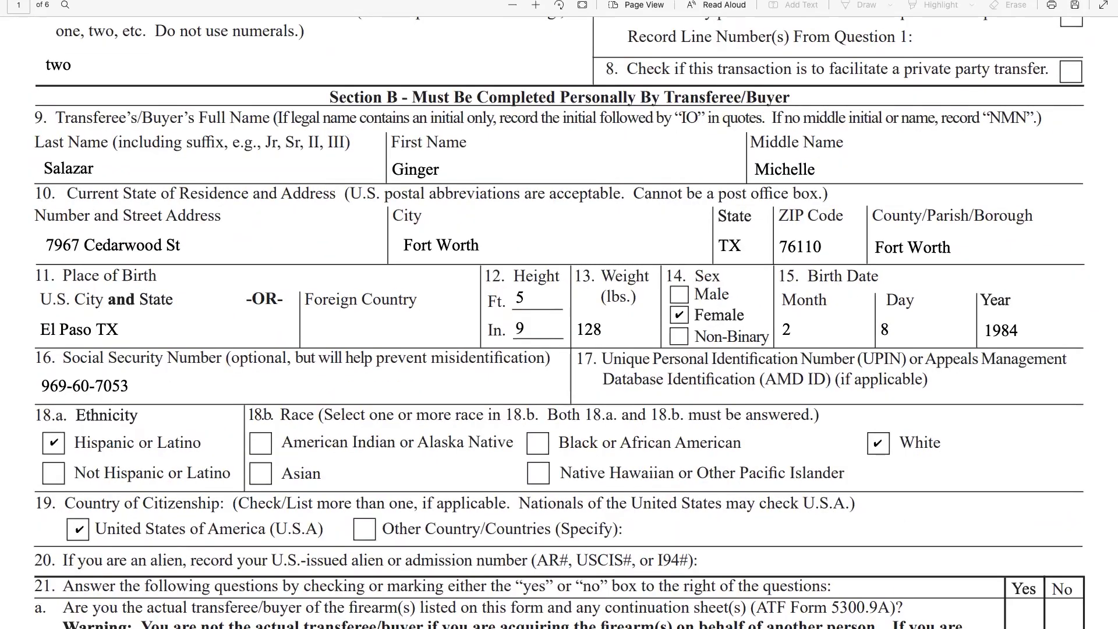
{"action": "scroll", "coordinate": [559, 350], "scroll_direction": "down", "scroll_amount": 6}
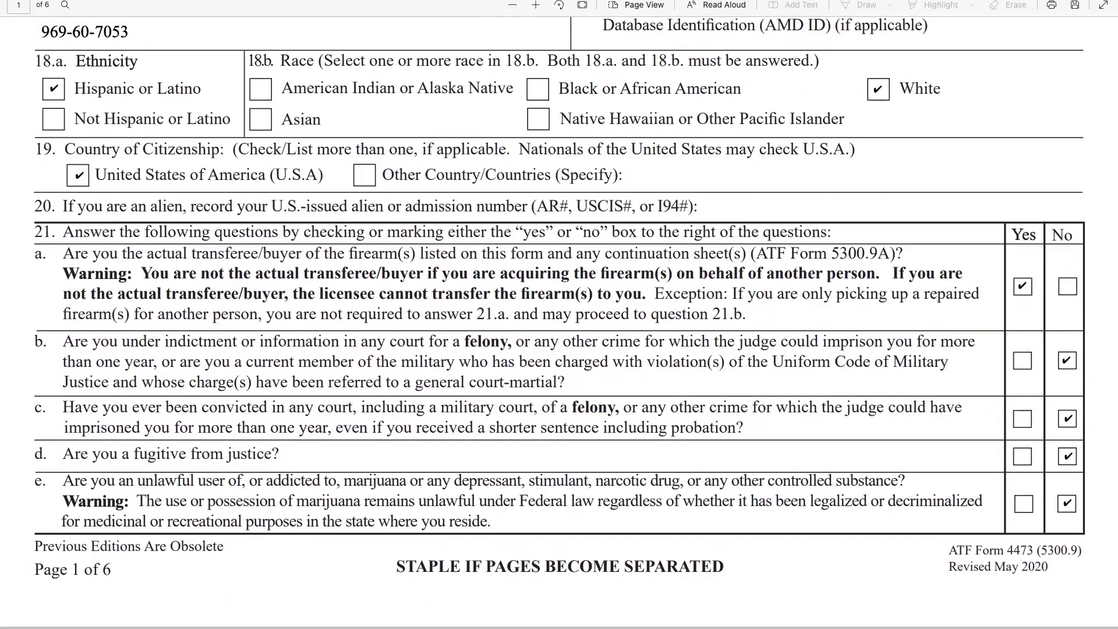
{"action": "scroll", "coordinate": [560, 349], "scroll_direction": "down", "scroll_amount": 6}
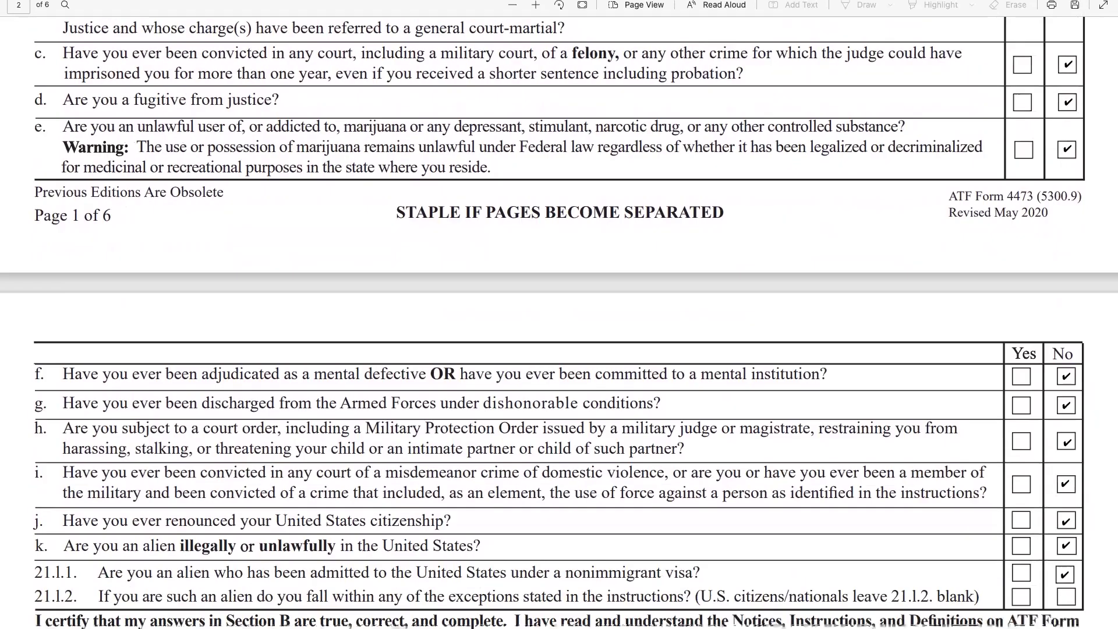
{"action": "scroll", "coordinate": [559, 349], "scroll_direction": "down", "scroll_amount": 4}
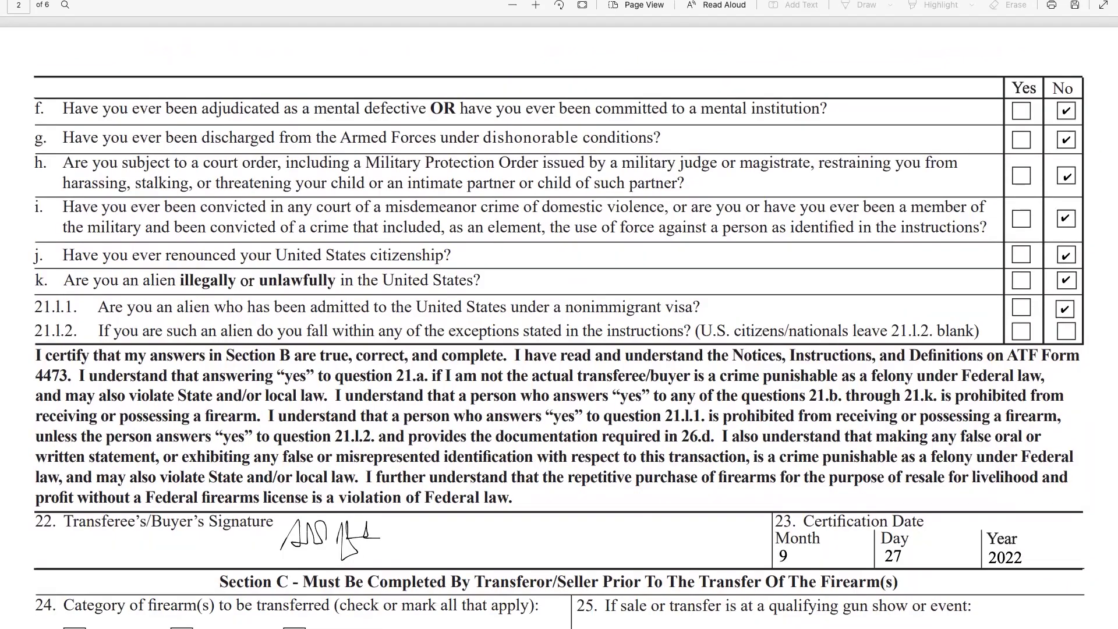
{"action": "scroll", "coordinate": [559, 350], "scroll_direction": "down", "scroll_amount": 2}
{"action": "scroll", "coordinate": [559, 350], "scroll_direction": "down", "scroll_amount": 2}
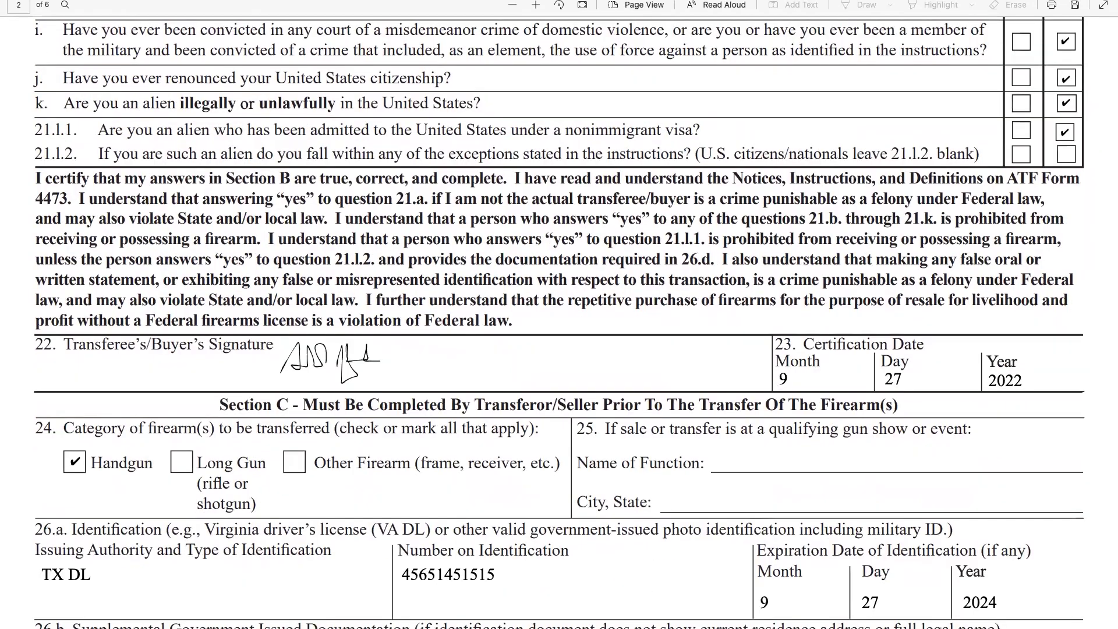
{"action": "scroll", "coordinate": [560, 349], "scroll_direction": "down", "scroll_amount": 2}
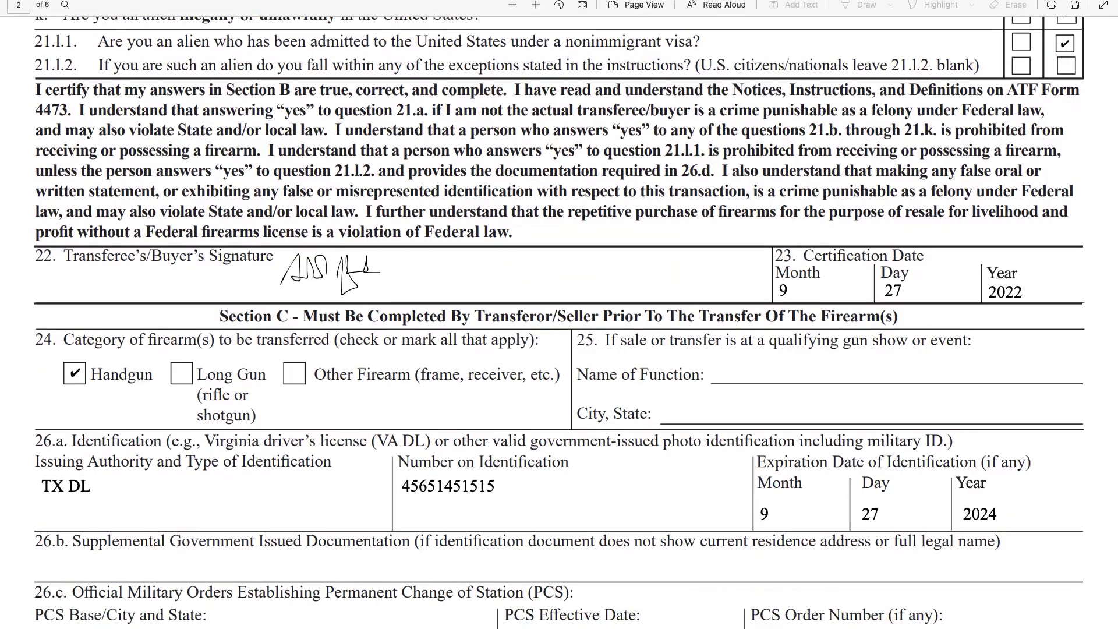
{"action": "scroll", "coordinate": [559, 350], "scroll_direction": "down", "scroll_amount": 2}
{"action": "scroll", "coordinate": [559, 350], "scroll_direction": "down", "scroll_amount": 4}
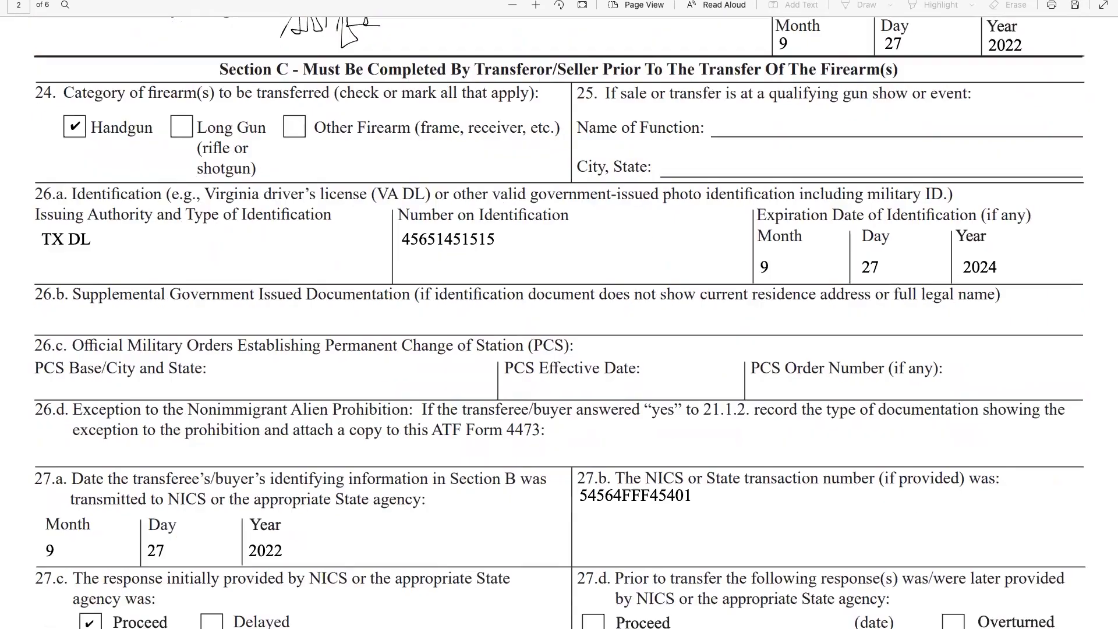
{"action": "scroll", "coordinate": [344, 21], "scroll_direction": "down", "scroll_amount": 2}
{"action": "scroll", "coordinate": [559, 315], "scroll_direction": "down", "scroll_amount": 6}
{"action": "scroll", "coordinate": [559, 315], "scroll_direction": "down", "scroll_amount": 12}
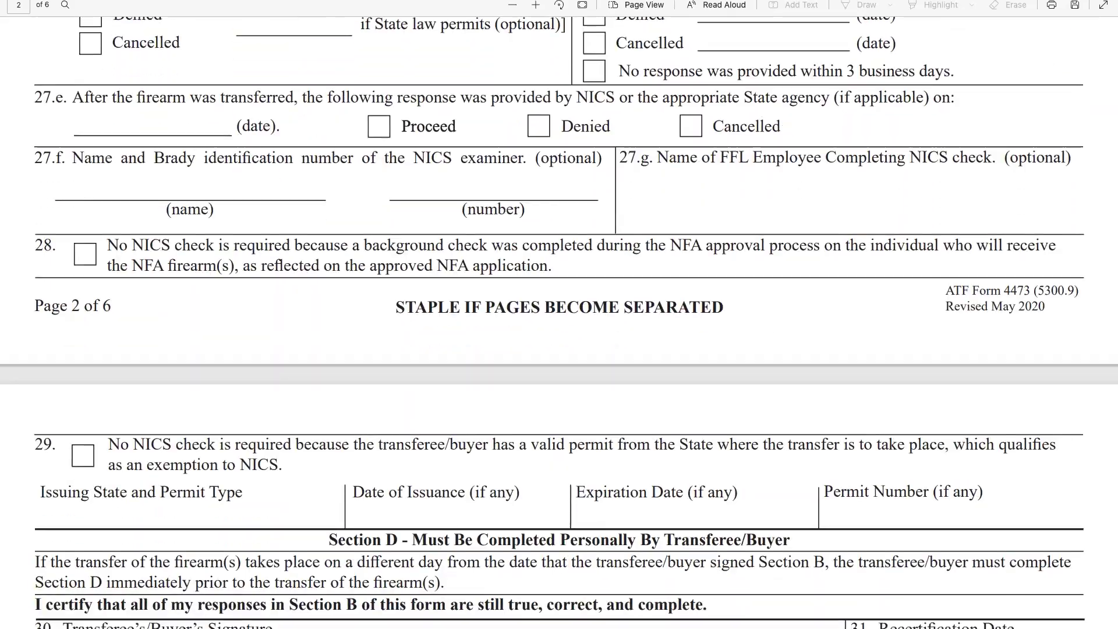
{"action": "scroll", "coordinate": [559, 314], "scroll_direction": "down", "scroll_amount": 4}
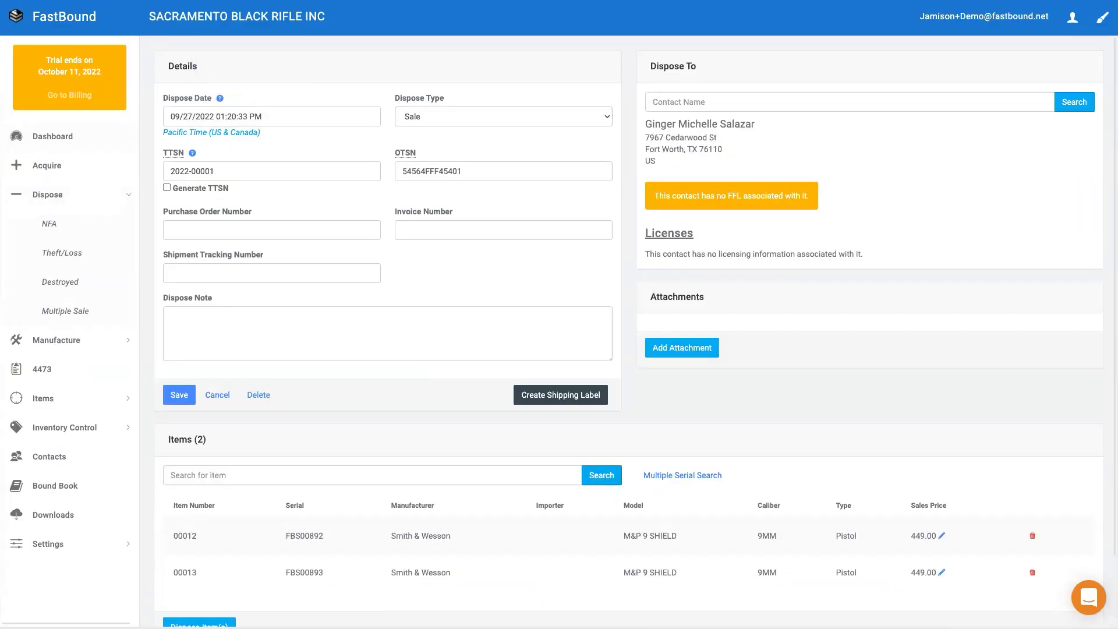
Dispose of pistols FBS00892 and FBS00893 as a sale and accept the Multiple Sale Report
{"action": "scroll", "coordinate": [629, 326], "scroll_direction": "down", "scroll_amount": 2}
{"action": "left_click", "coordinate": [212, 550]}
{"action": "left_click", "coordinate": [709, 117]}
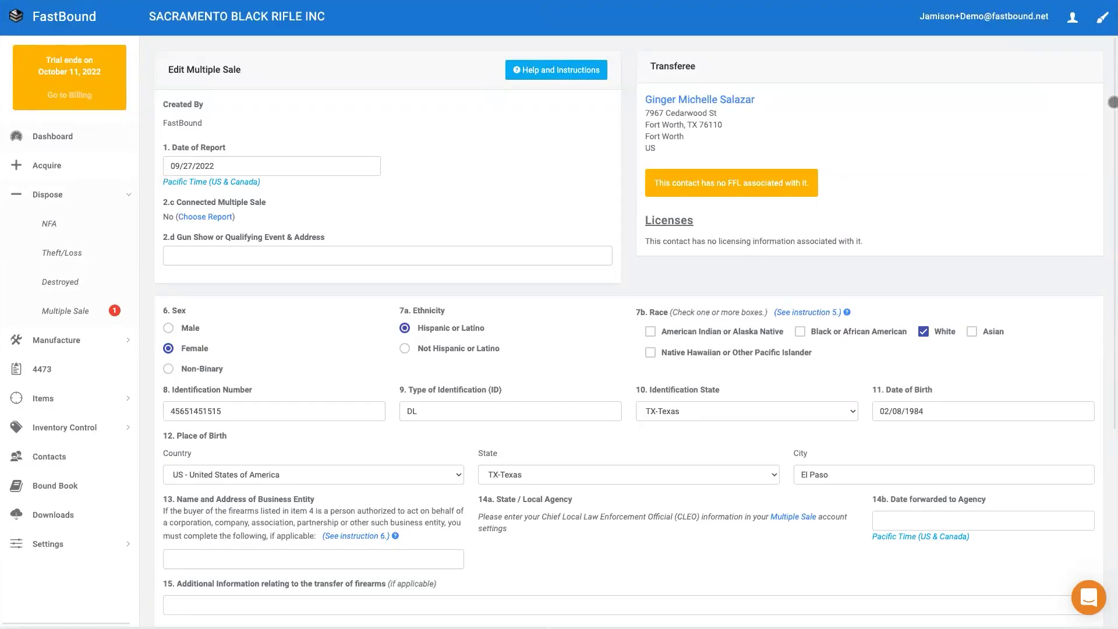
{"action": "scroll", "coordinate": [629, 326], "scroll_direction": "down", "scroll_amount": 5}
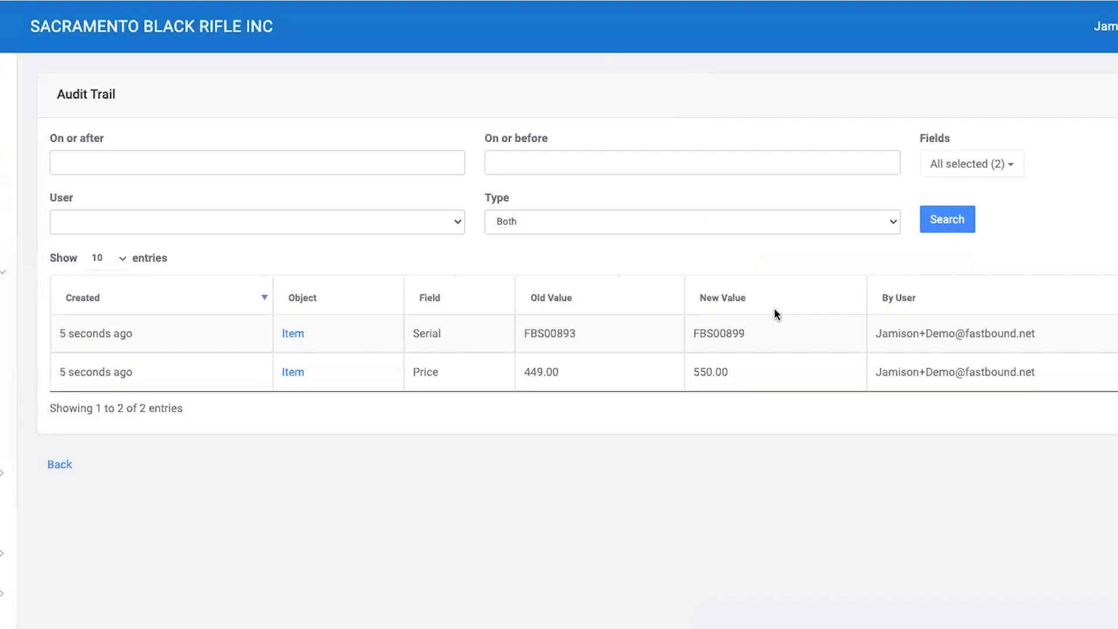
Filter item 00013's audit trail to ATF change types
{"action": "left_click", "coordinate": [535, 221]}
{"action": "left_click", "coordinate": [527, 237]}
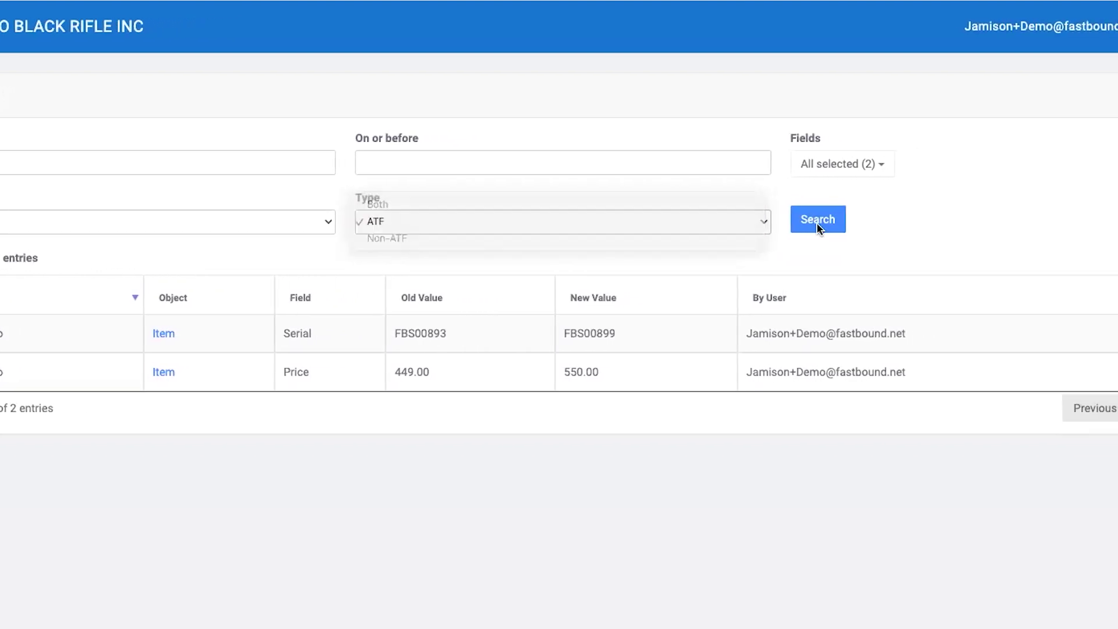
{"action": "left_click", "coordinate": [852, 221]}
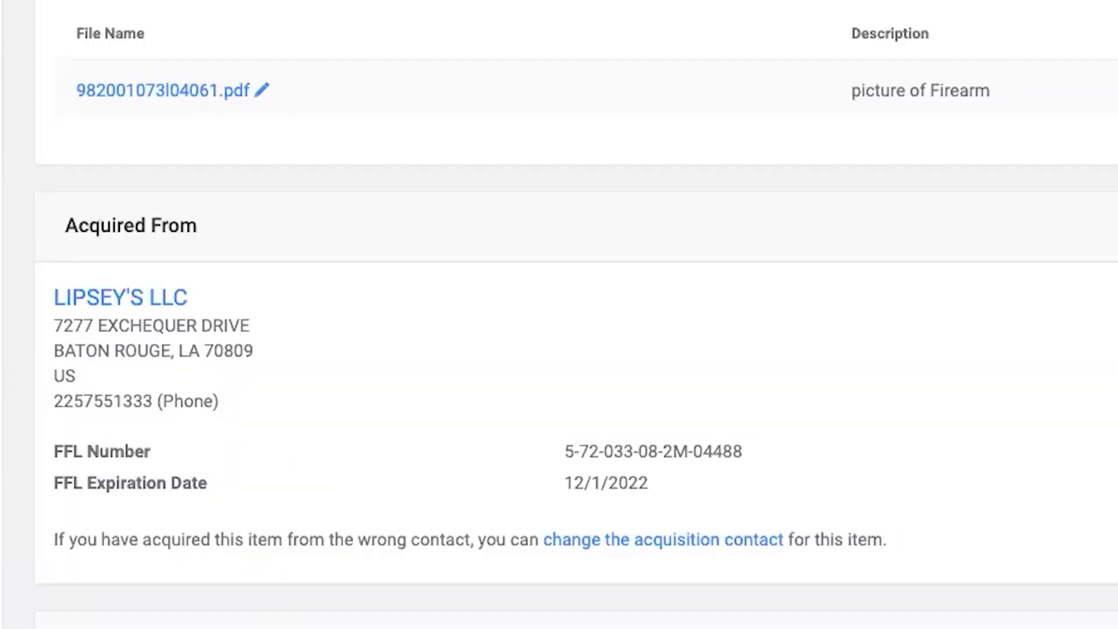
Scroll down the item page to the Acquired From and Disposed To details
{"action": "scroll", "coordinate": [577, 321], "scroll_direction": "down", "scroll_amount": 1}
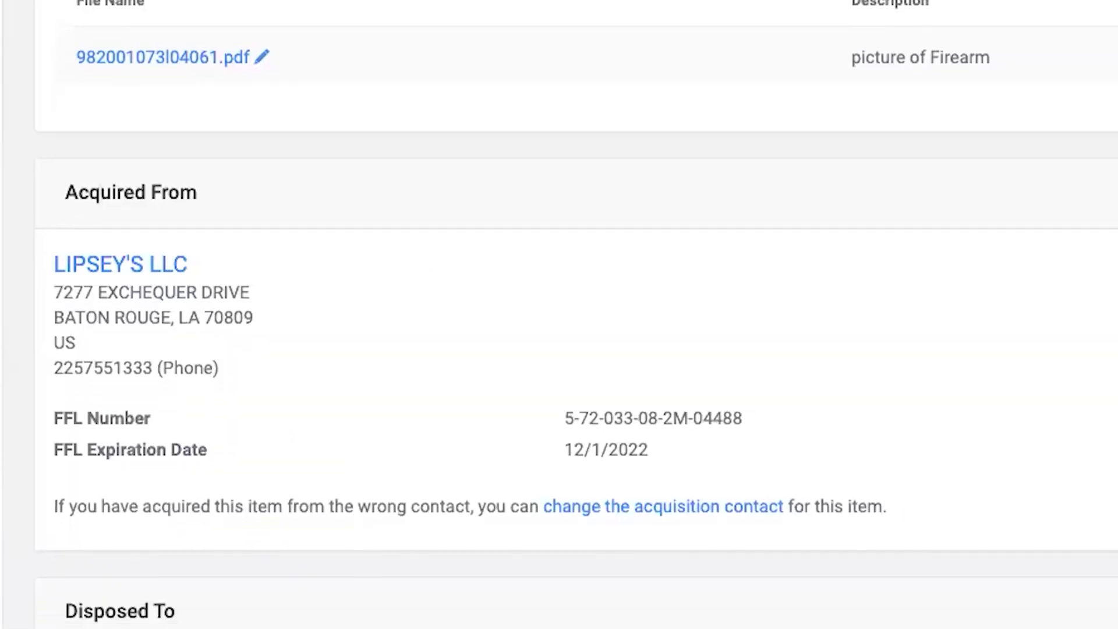
{"action": "scroll", "coordinate": [577, 321], "scroll_direction": "down", "scroll_amount": 3}
{"action": "scroll", "coordinate": [560, 314], "scroll_direction": "down", "scroll_amount": 5}
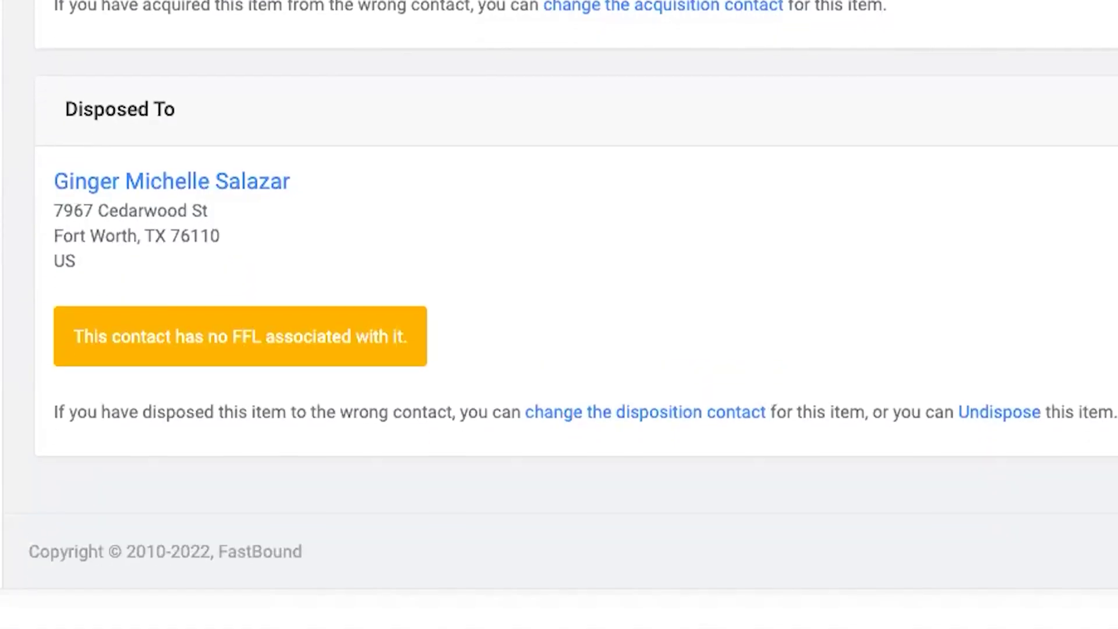